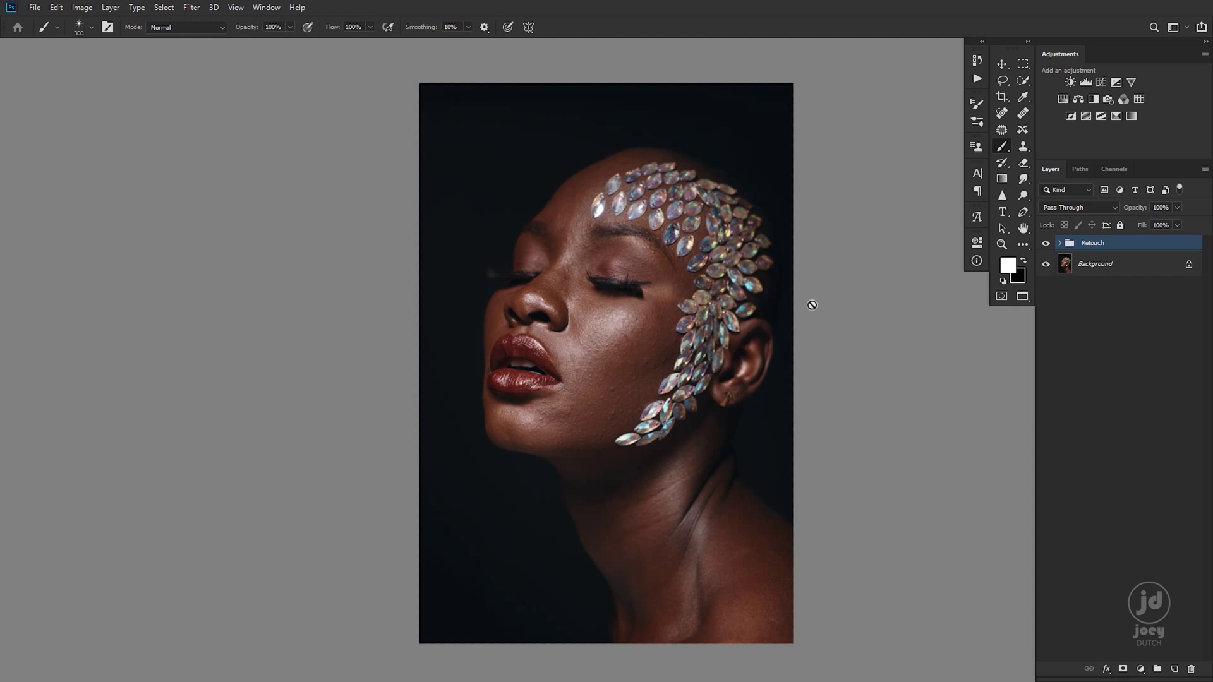
Expand the Retouch group and toggle the Healing layer to compare the portrait, leaving the layer shown.
{"action": "left_click", "coordinate": [1060, 245]}
{"action": "left_click", "coordinate": [1046, 546]}
{"action": "left_click", "coordinate": [1046, 546]}
{"action": "left_click", "coordinate": [1045, 546]}
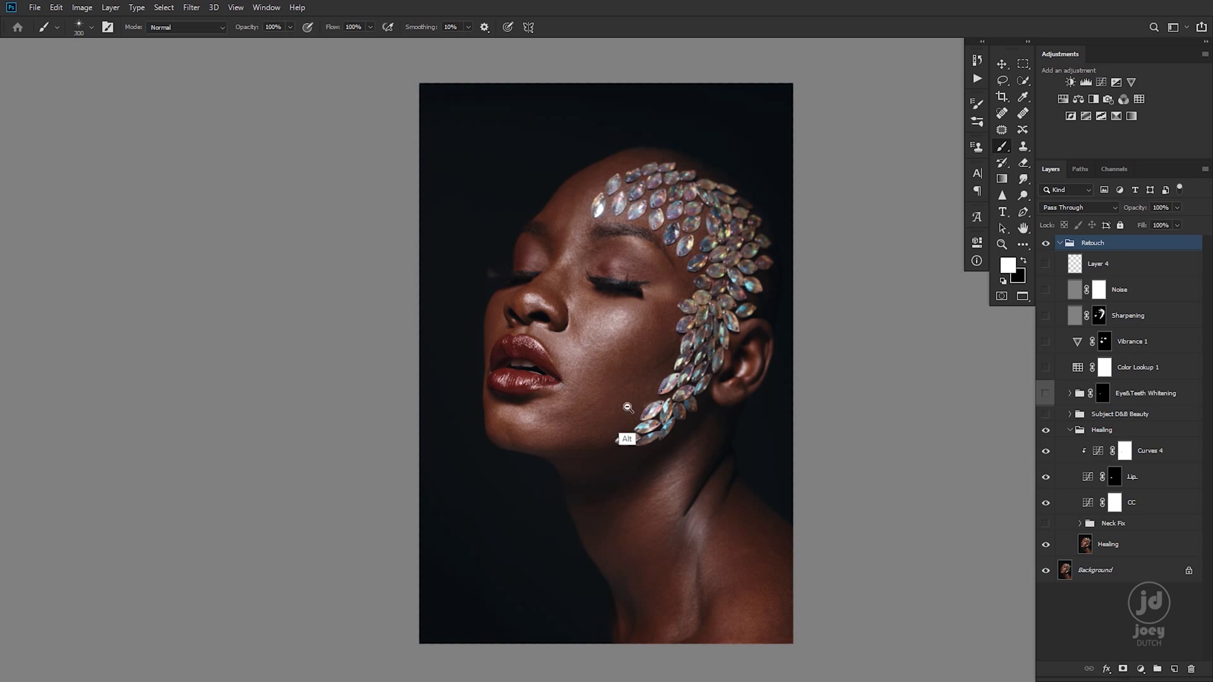
Examine the healed skin texture on the cheek, nose and chin close up and within the wider portrait.
{"action": "scroll", "coordinate": [626, 428], "scroll_direction": "up", "scroll_amount": 3}
{"action": "scroll", "coordinate": [665, 401], "scroll_direction": "down", "scroll_amount": 1}
{"action": "scroll", "coordinate": [665, 402], "scroll_direction": "up", "scroll_amount": 1}
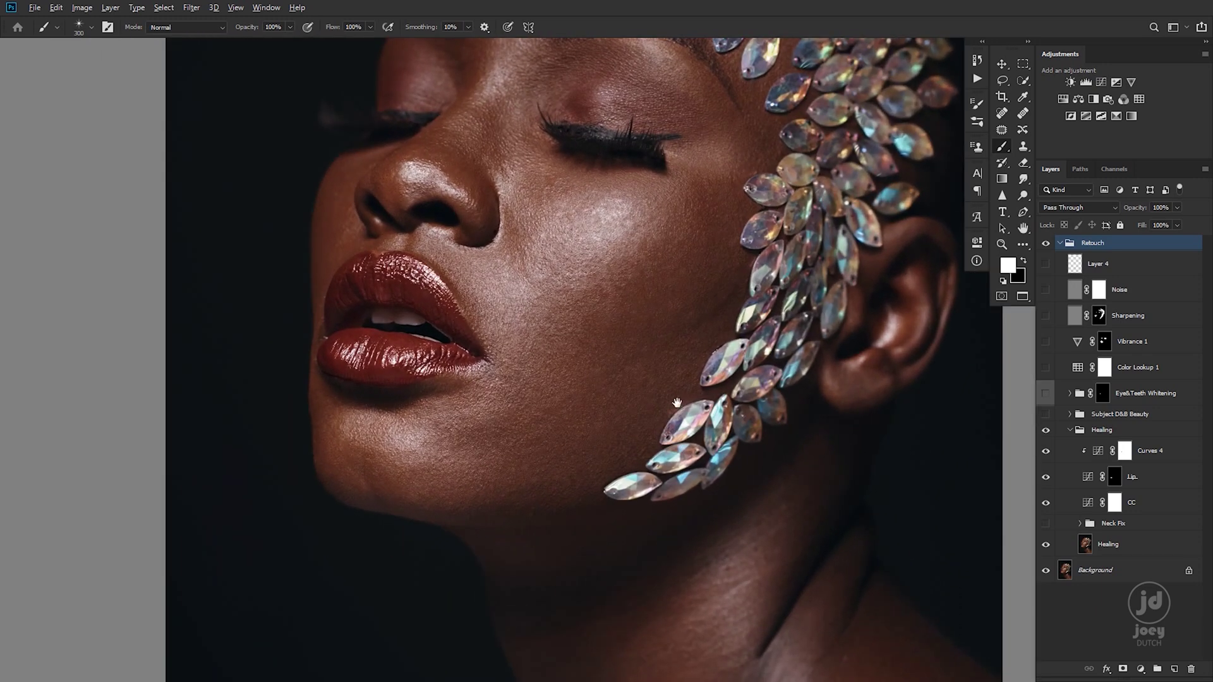
{"action": "scroll", "coordinate": [669, 380], "scroll_direction": "up", "scroll_amount": 2}
{"action": "scroll", "coordinate": [667, 377], "scroll_direction": "down", "scroll_amount": 5}
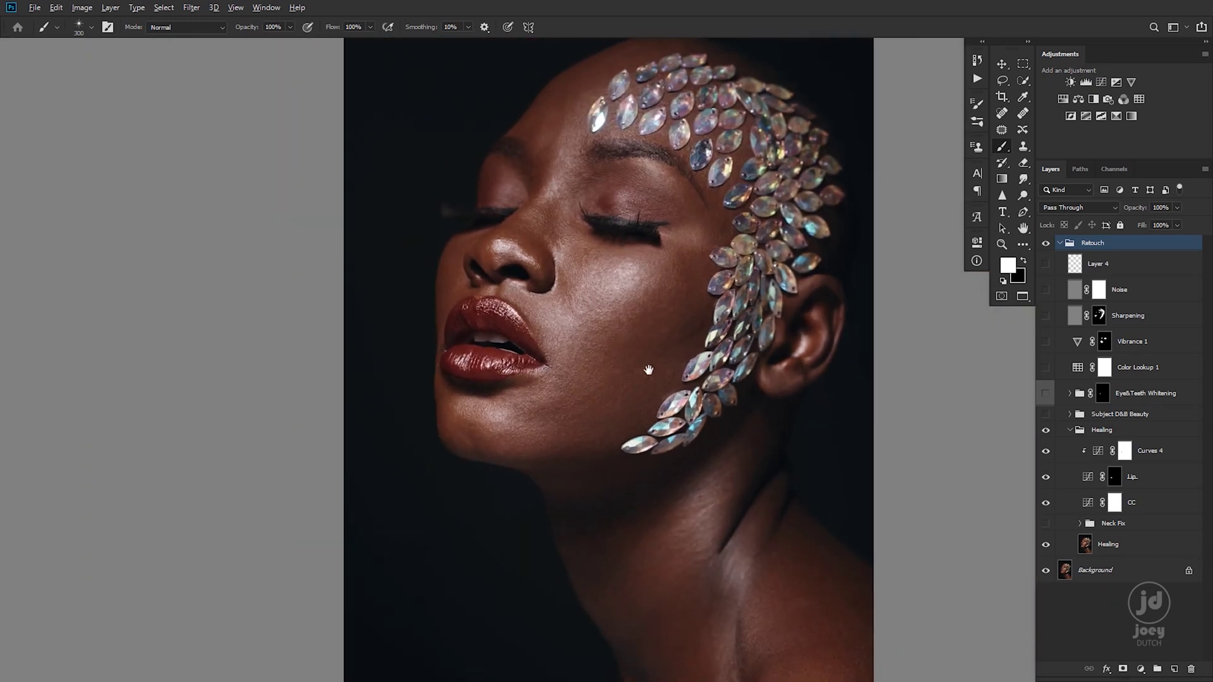
{"action": "scroll", "coordinate": [632, 381], "scroll_direction": "up", "scroll_amount": 5}
{"action": "scroll", "coordinate": [656, 396], "scroll_direction": "down", "scroll_amount": 5}
{"action": "scroll", "coordinate": [657, 398], "scroll_direction": "up", "scroll_amount": 4}
{"action": "left_click_drag", "start_coordinate": [674, 401], "coordinate": [713, 379]}
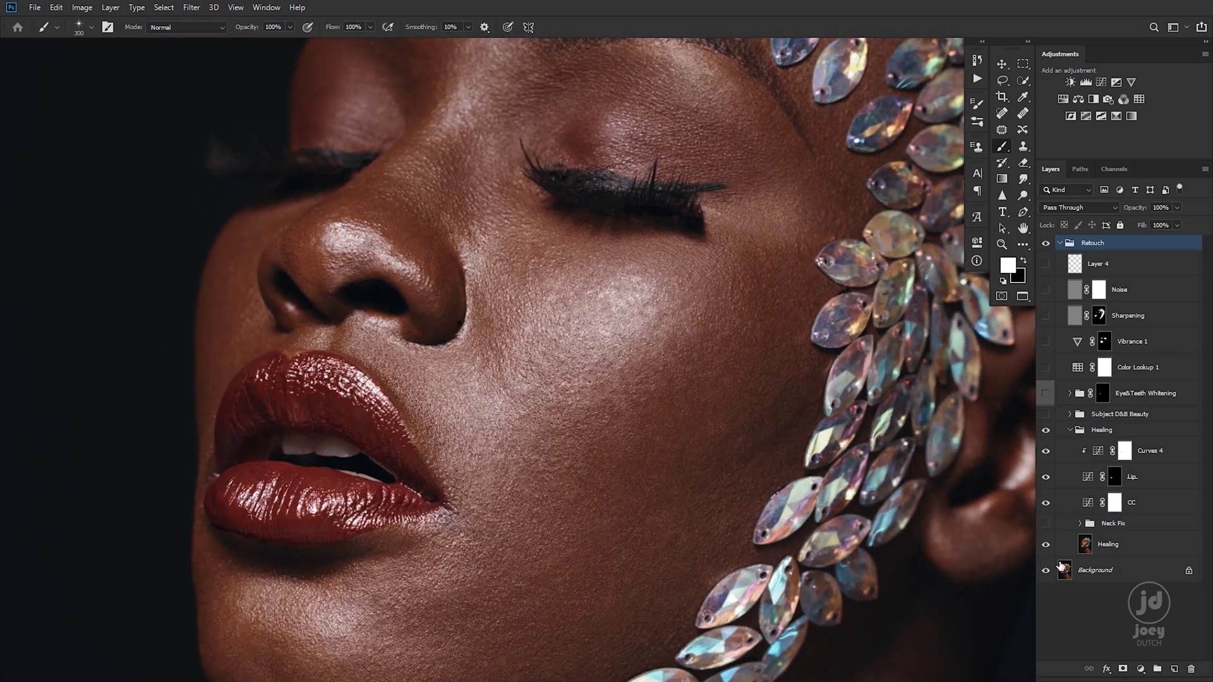
Compare the skin with the Healing layer off and on, both close up and in the full portrait.
{"action": "left_click", "coordinate": [1046, 545]}
{"action": "left_click", "coordinate": [1046, 544]}
{"action": "left_click", "coordinate": [1046, 545]}
{"action": "scroll", "coordinate": [669, 477], "scroll_direction": "down", "scroll_amount": 5}
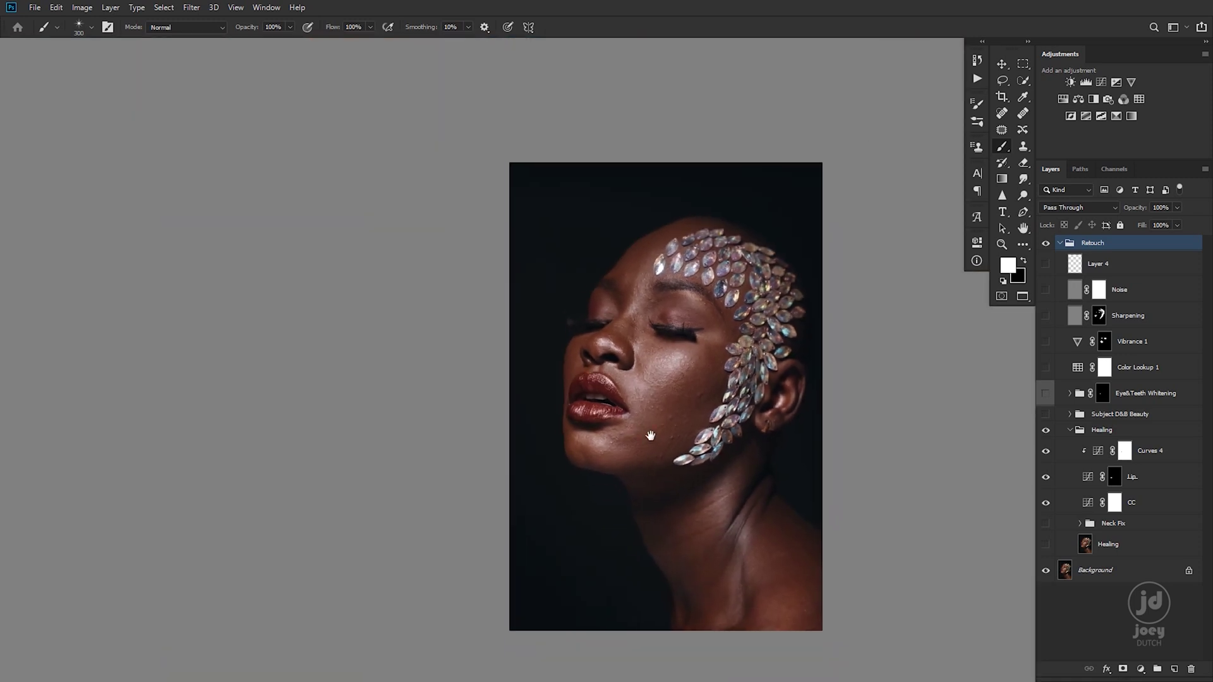
{"action": "scroll", "coordinate": [686, 461], "scroll_direction": "up", "scroll_amount": 2}
{"action": "left_click", "coordinate": [1046, 544]}
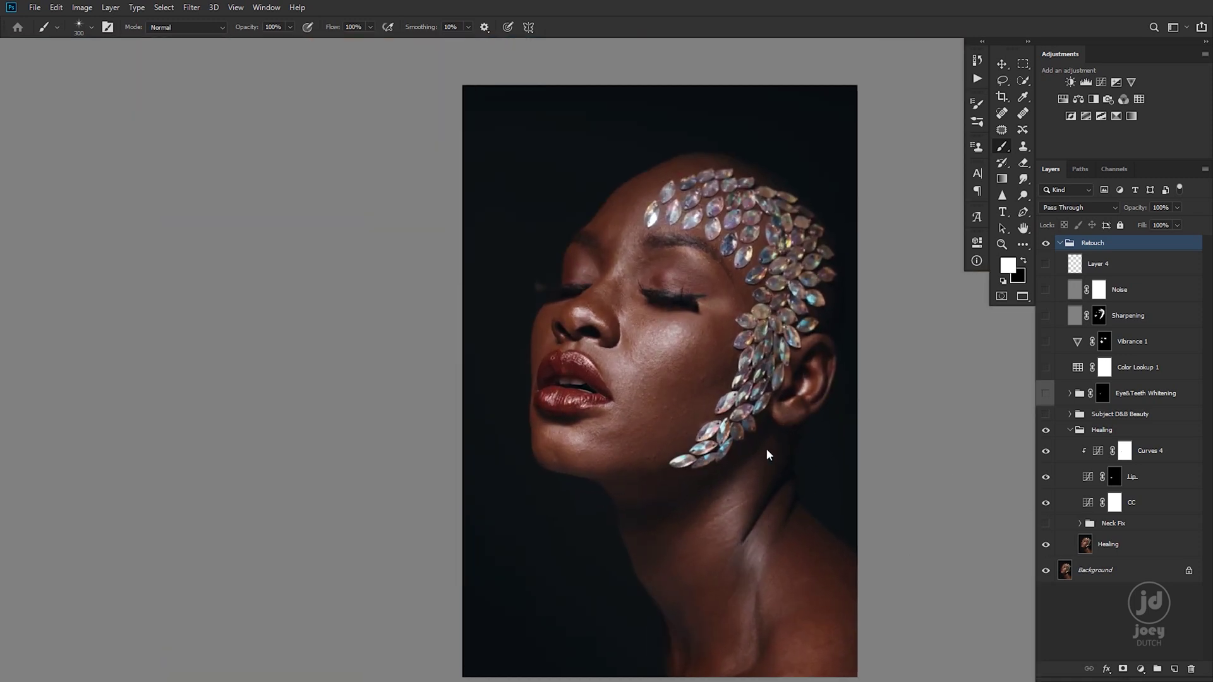
Compare the neck with the Neck Fix group off and on, leaving the group shown.
{"action": "left_click_drag", "start_coordinate": [744, 468], "coordinate": [679, 449]}
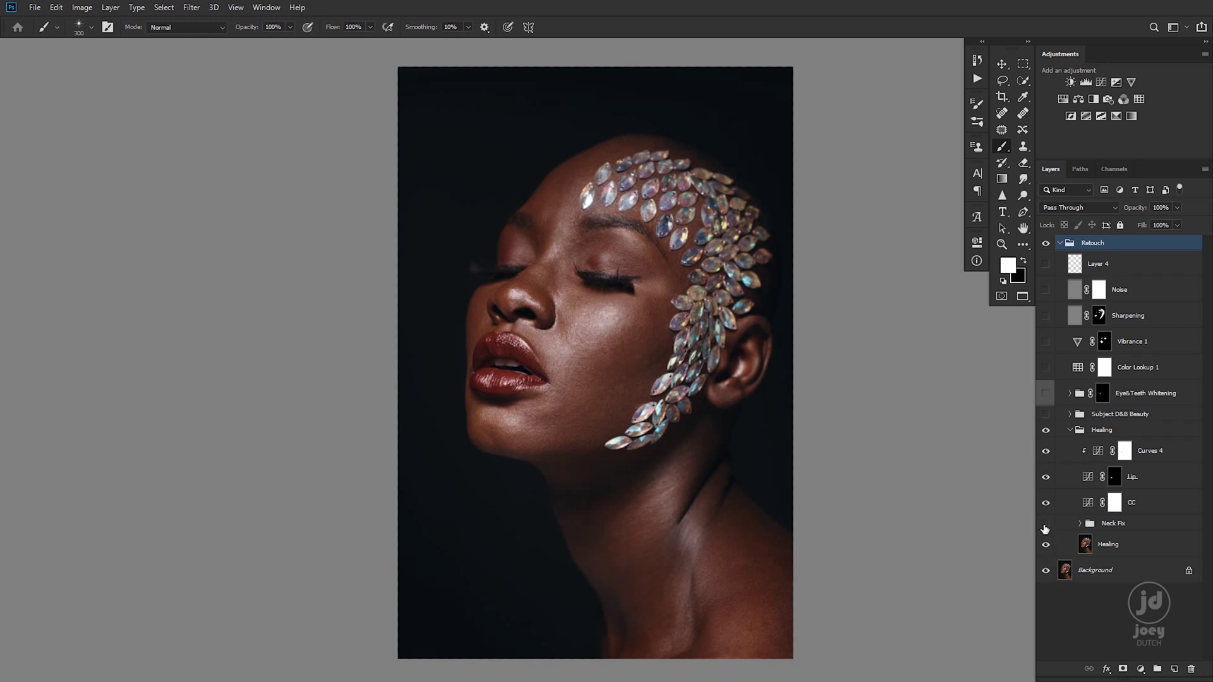
{"action": "left_click", "coordinate": [1045, 525]}
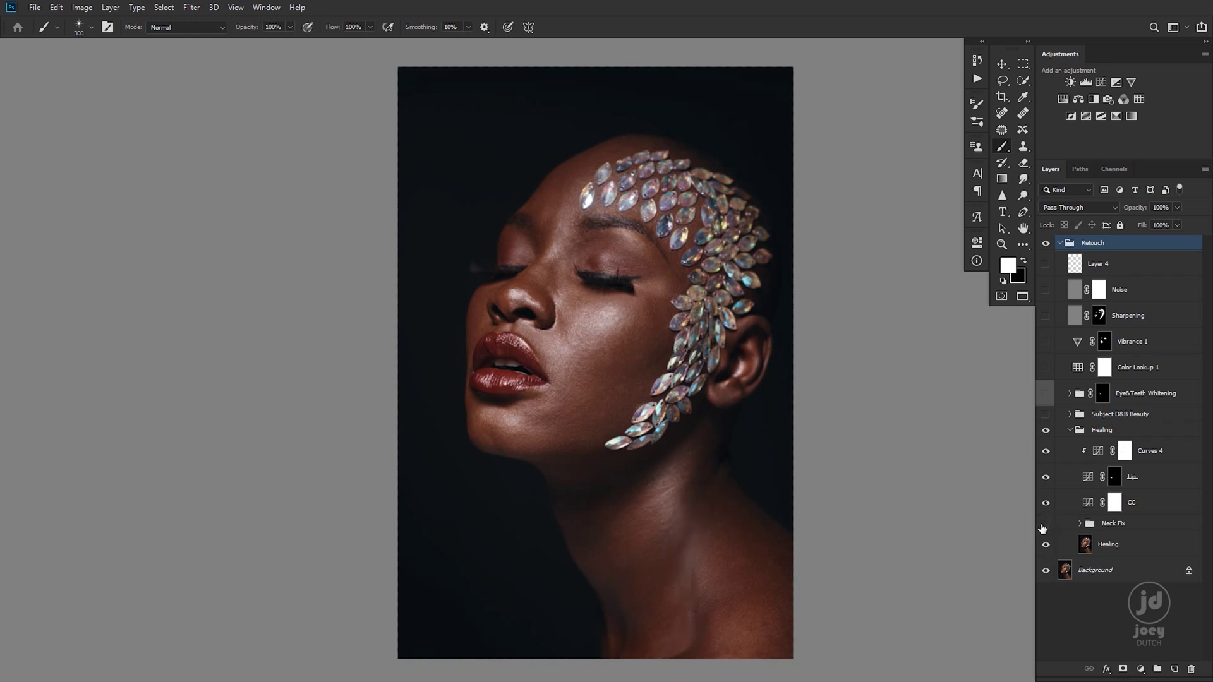
{"action": "left_click", "coordinate": [1044, 525]}
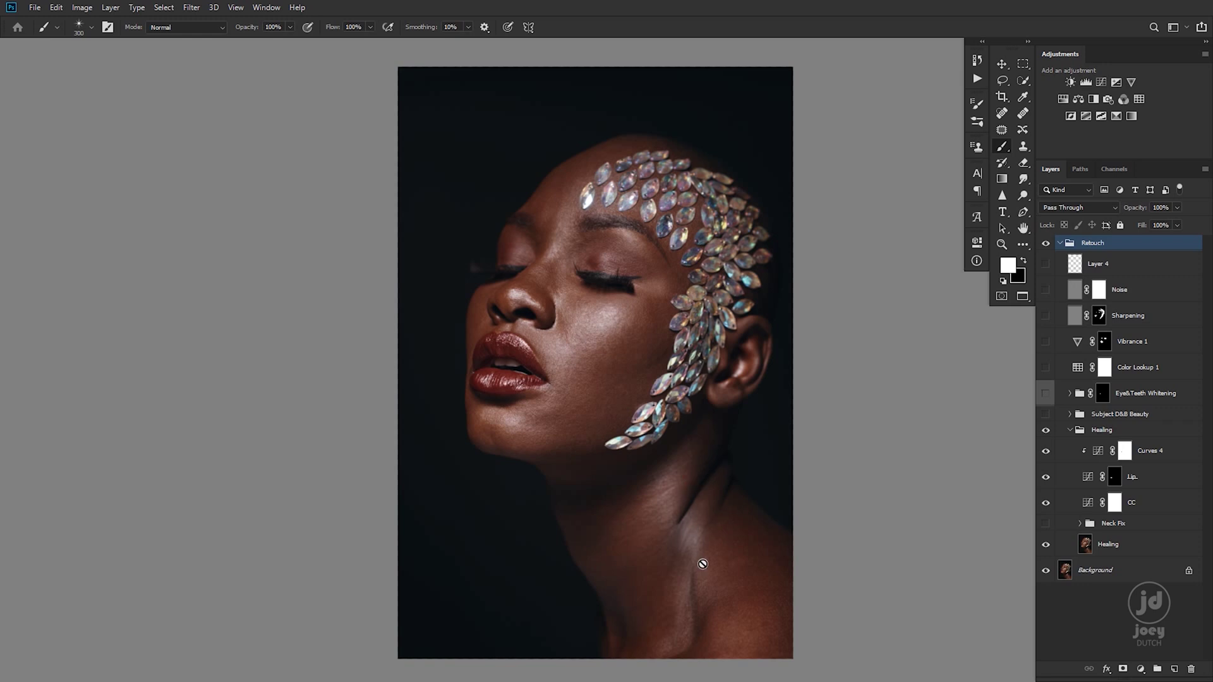
{"action": "left_click", "coordinate": [1045, 525]}
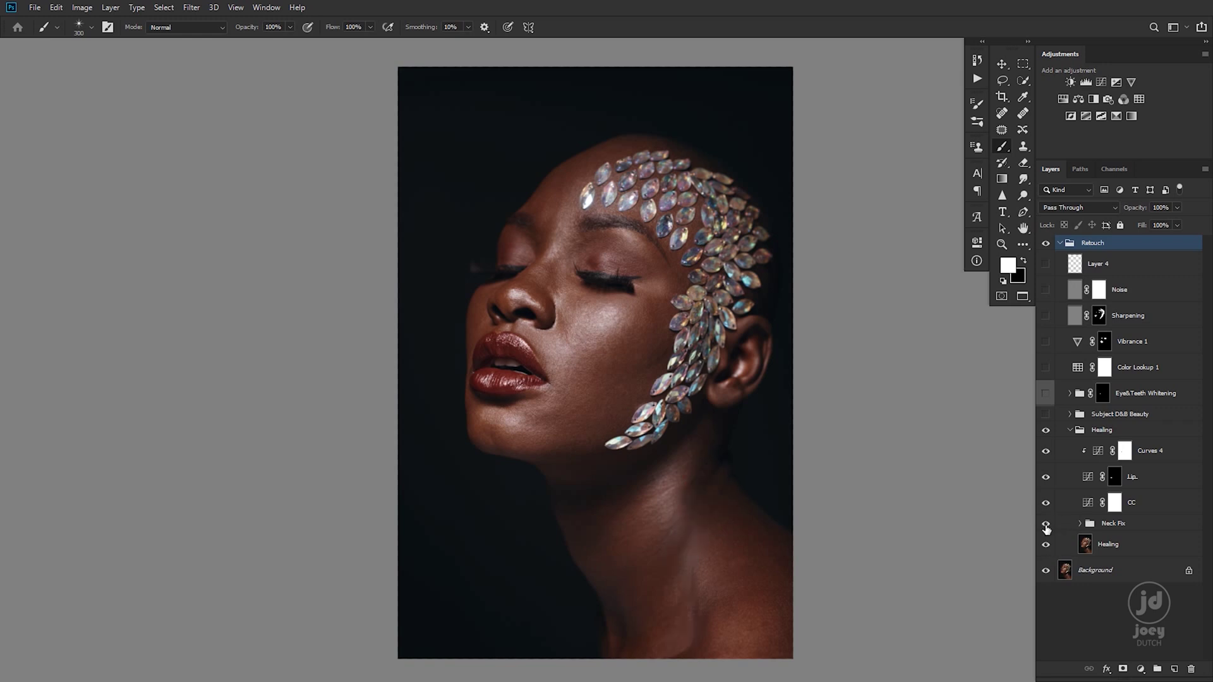
{"action": "left_click", "coordinate": [1046, 526]}
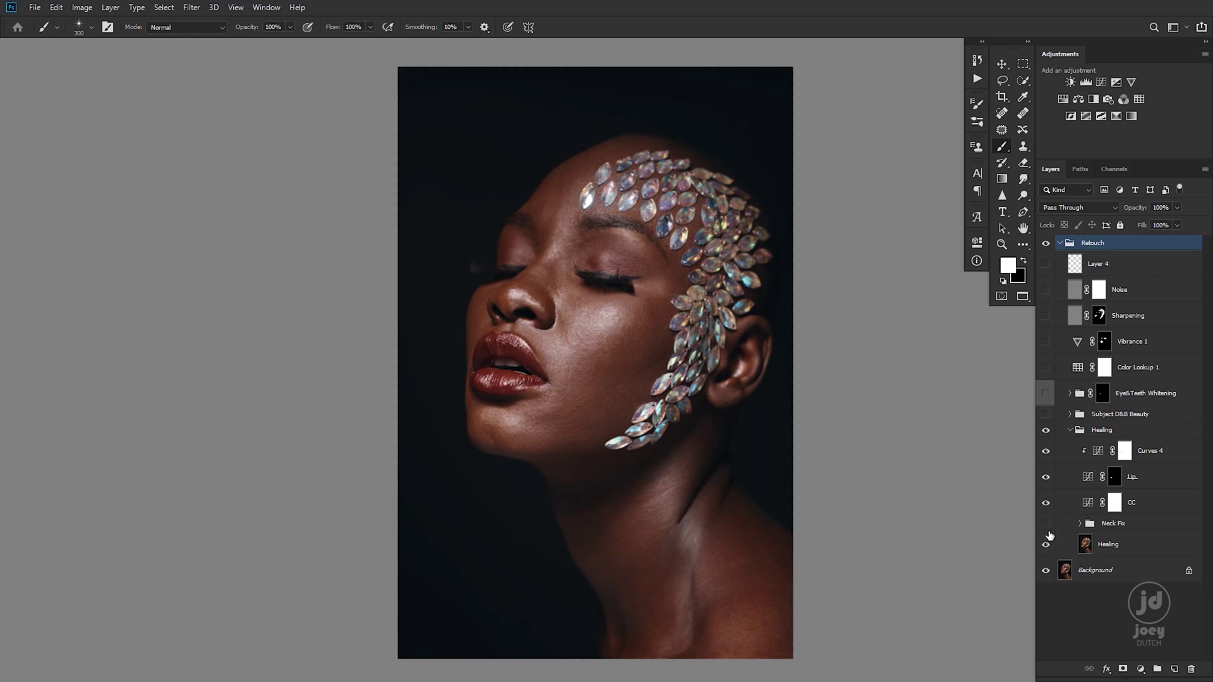
{"action": "left_click", "coordinate": [1045, 525]}
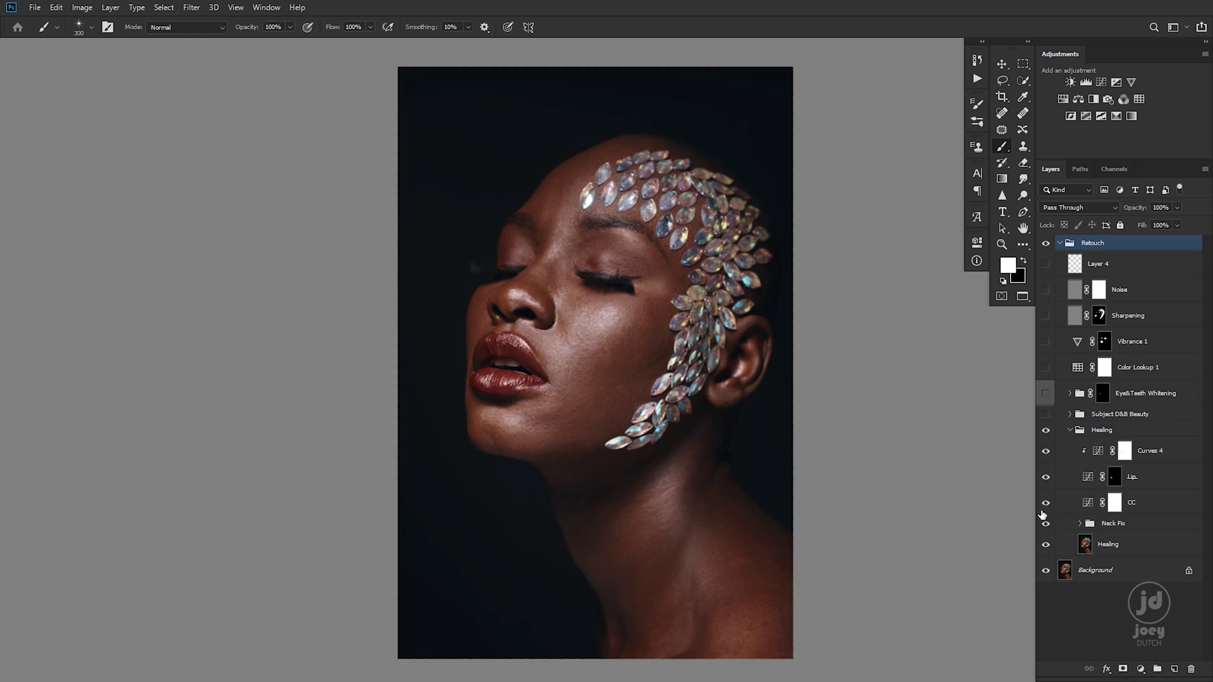
Compare the portrait's colour by toggling the CC curves layer and the whole Healing group.
{"action": "left_click", "coordinate": [1046, 504]}
{"action": "left_click_drag", "start_coordinate": [1046, 431], "coordinate": [1047, 466]}
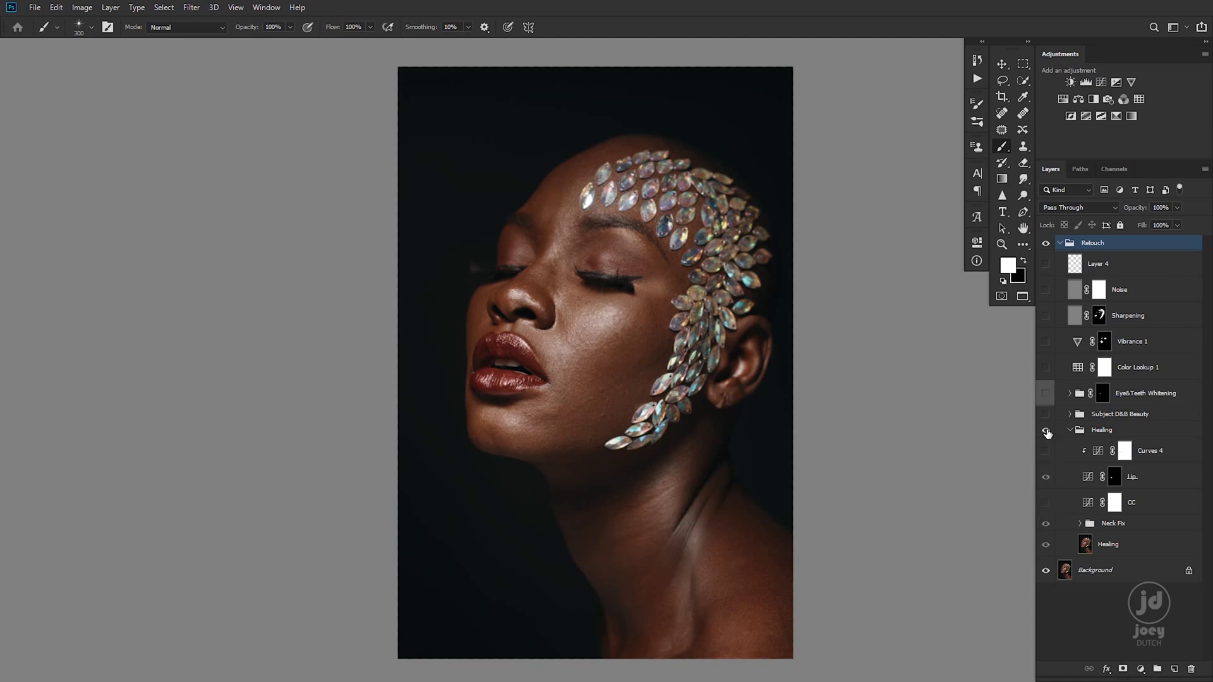
{"action": "left_click", "coordinate": [1045, 431]}
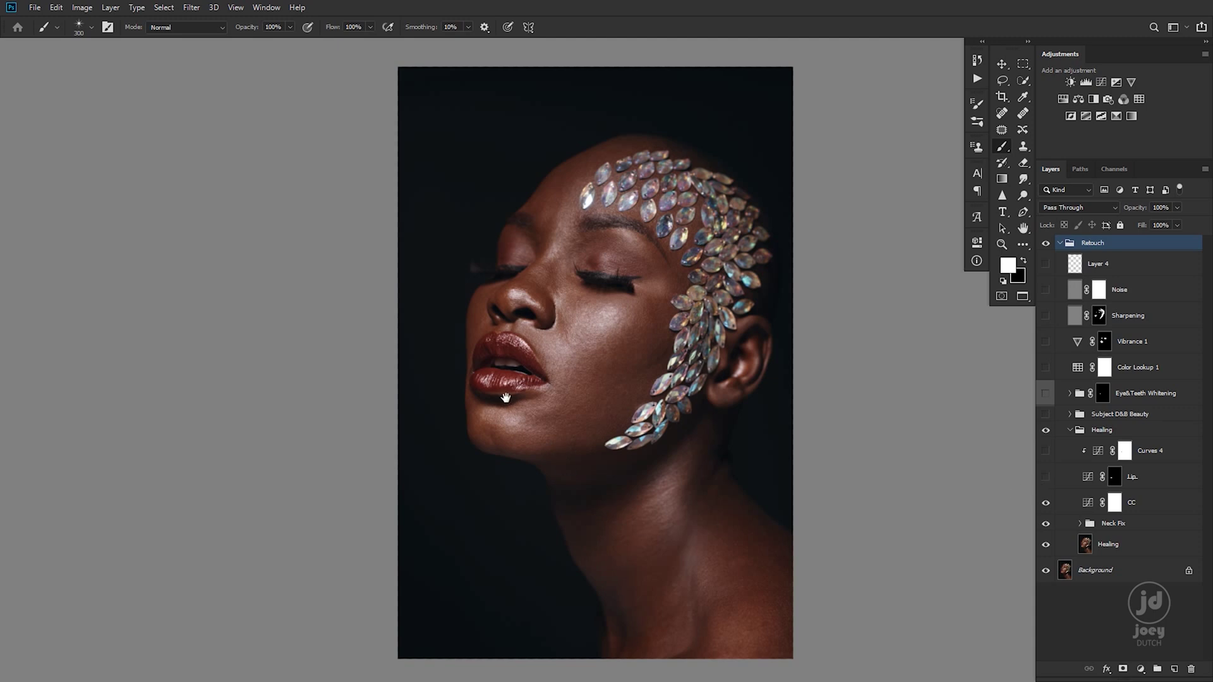
Compare the lower lip's edge close up with the Lip curves layer off and on, leaving the layer shown.
{"action": "scroll", "coordinate": [508, 395], "scroll_direction": "up", "scroll_amount": 5}
{"action": "scroll", "coordinate": [555, 425], "scroll_direction": "up", "scroll_amount": 3}
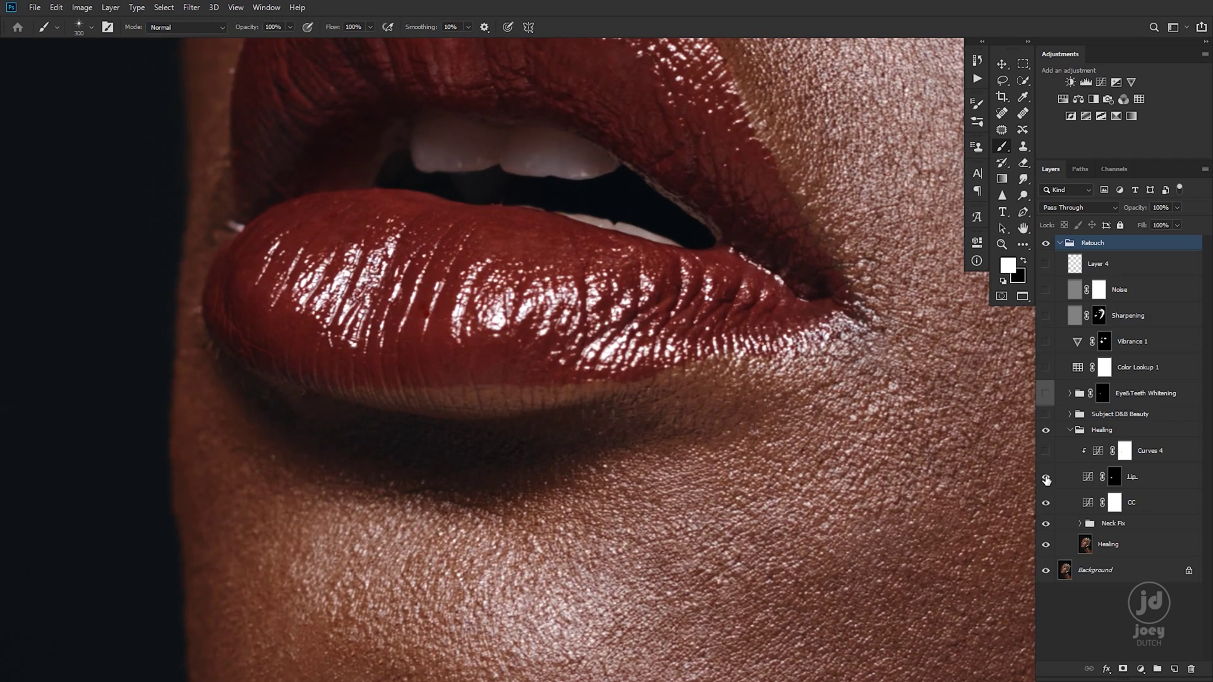
{"action": "left_click", "coordinate": [1045, 478]}
{"action": "left_click", "coordinate": [1045, 478]}
{"action": "left_click", "coordinate": [1045, 478]}
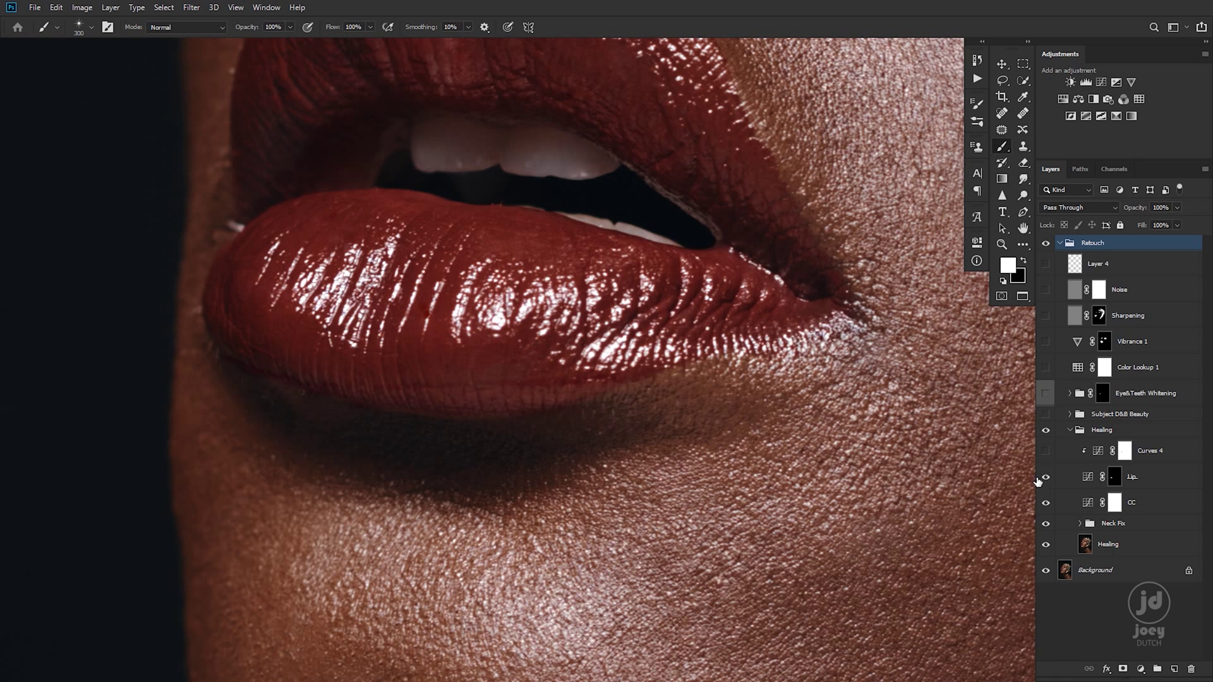
Show the Curves 4 layer clipped to the Lip layer and check the lips close up and in the full portrait.
{"action": "scroll", "coordinate": [839, 488], "scroll_direction": "down", "scroll_amount": 2}
{"action": "scroll", "coordinate": [838, 489], "scroll_direction": "down", "scroll_amount": 3}
{"action": "scroll", "coordinate": [817, 442], "scroll_direction": "right", "scroll_amount": 5}
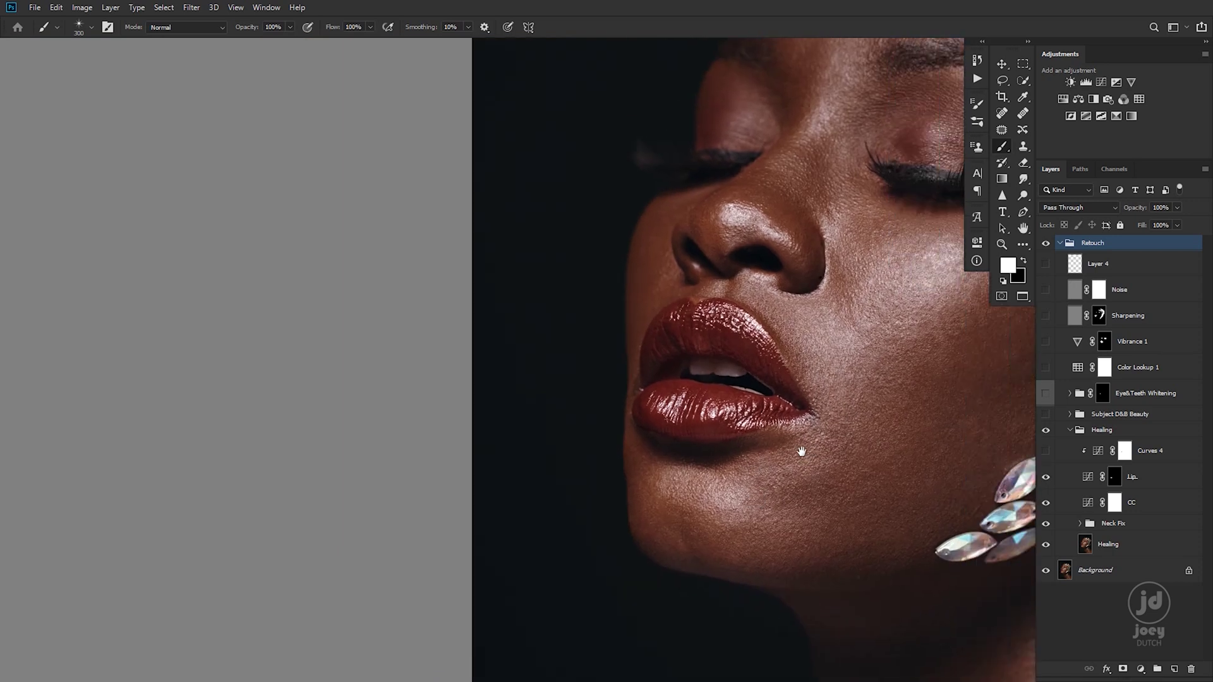
{"action": "scroll", "coordinate": [870, 473], "scroll_direction": "down", "scroll_amount": 5}
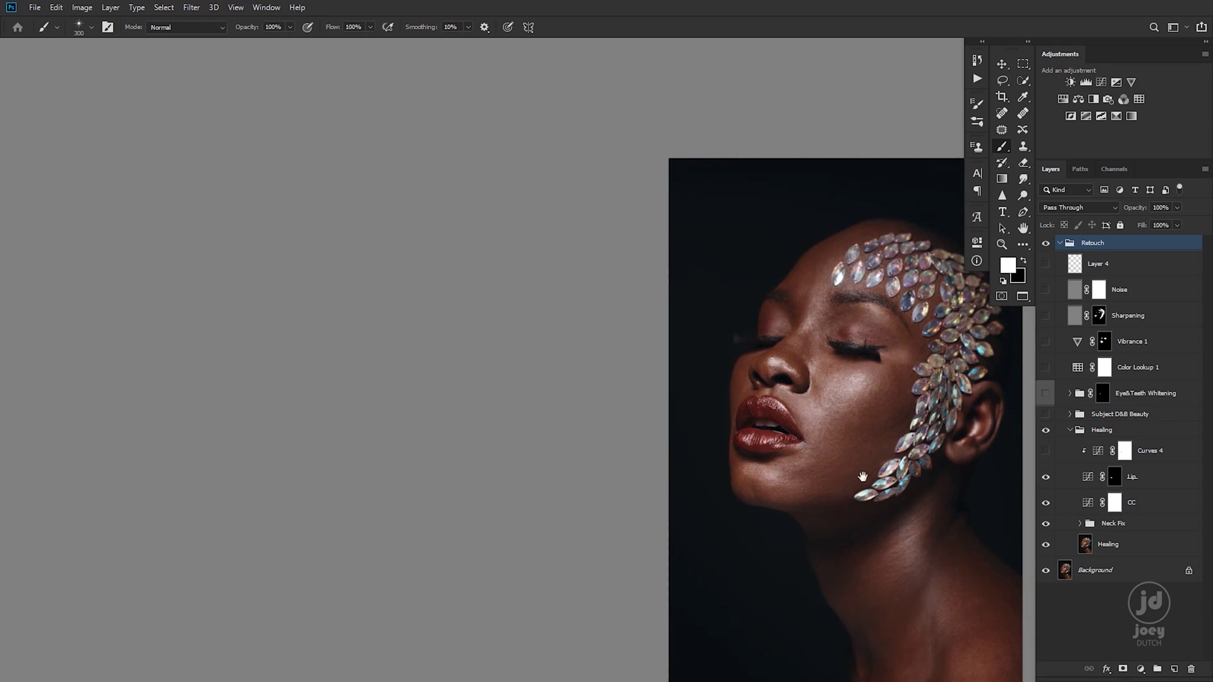
{"action": "scroll", "coordinate": [841, 476], "scroll_direction": "right", "scroll_amount": 2}
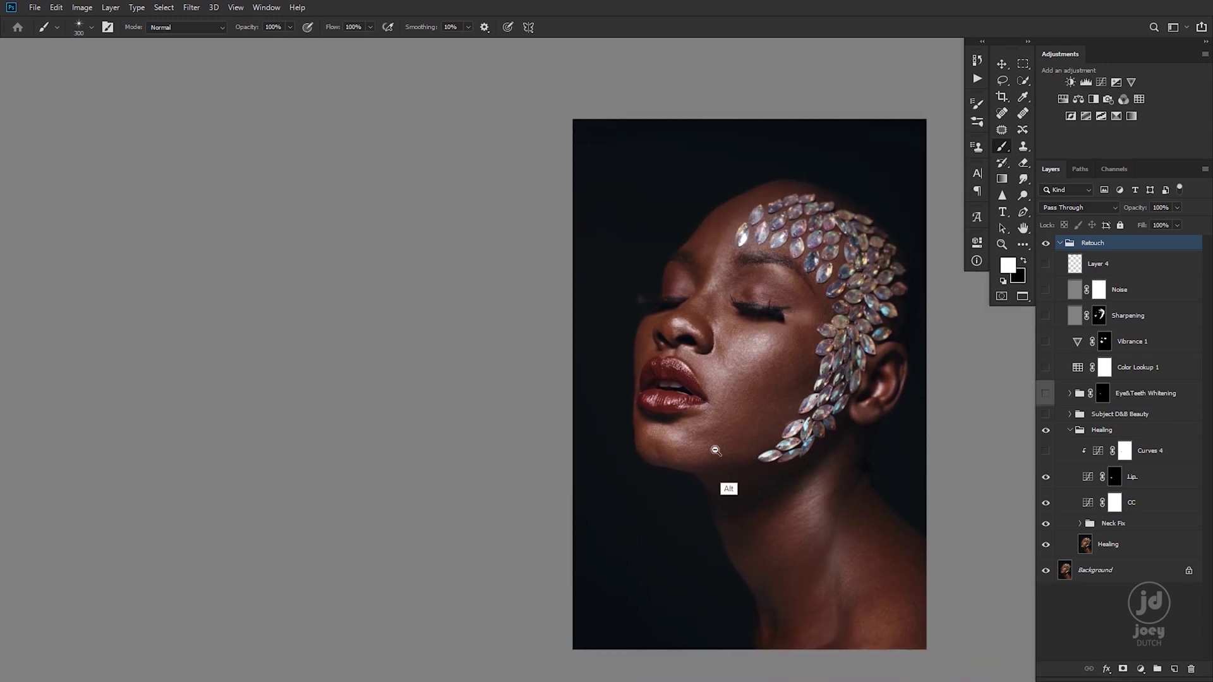
{"action": "scroll", "coordinate": [850, 455], "scroll_direction": "up", "scroll_amount": 6}
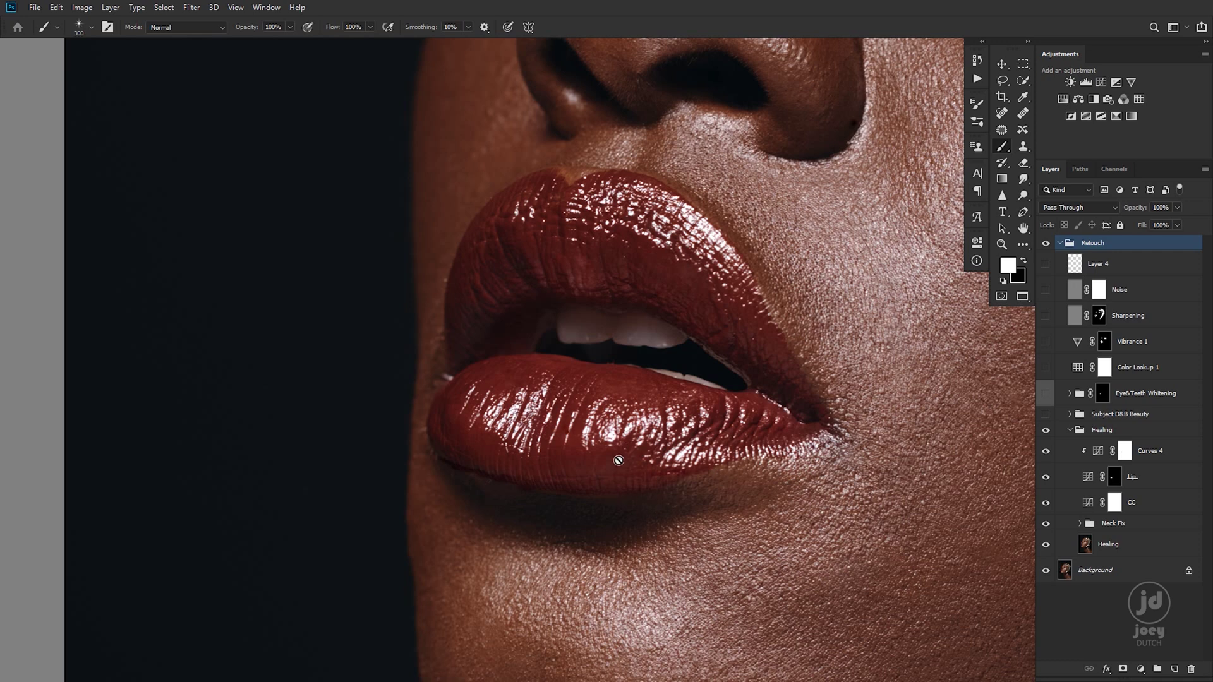
{"action": "scroll", "coordinate": [846, 486], "scroll_direction": "down", "scroll_amount": 5}
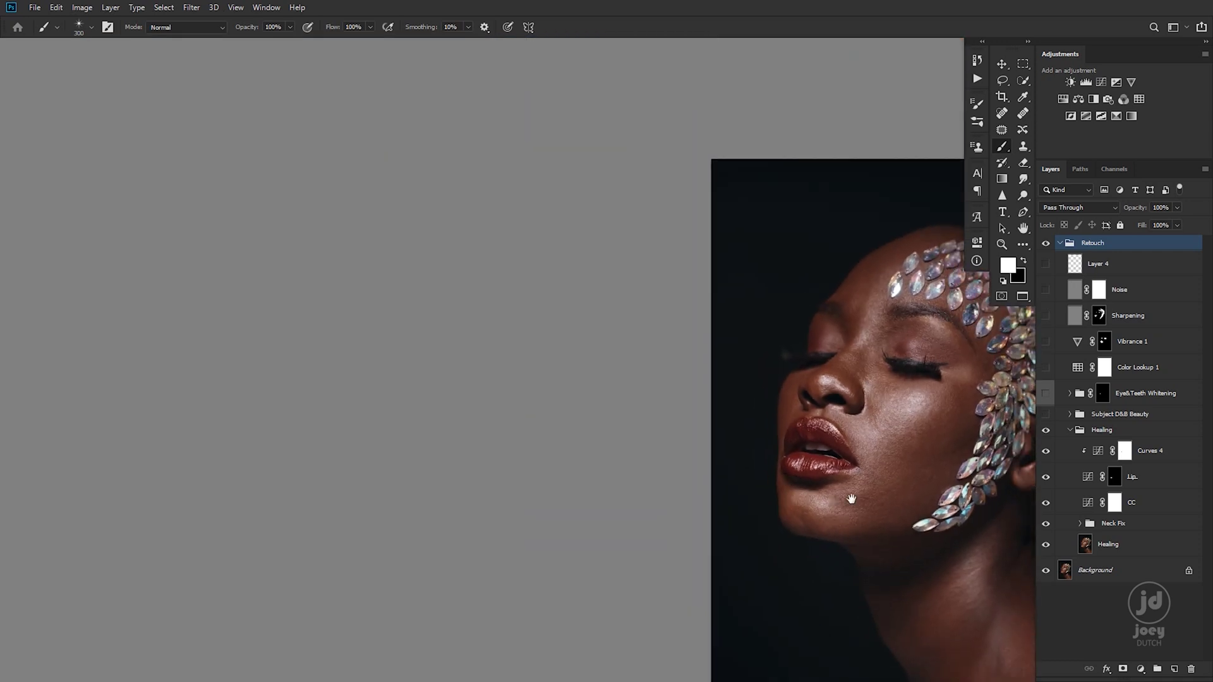
{"action": "left_click_drag", "start_coordinate": [832, 497], "coordinate": [800, 465]}
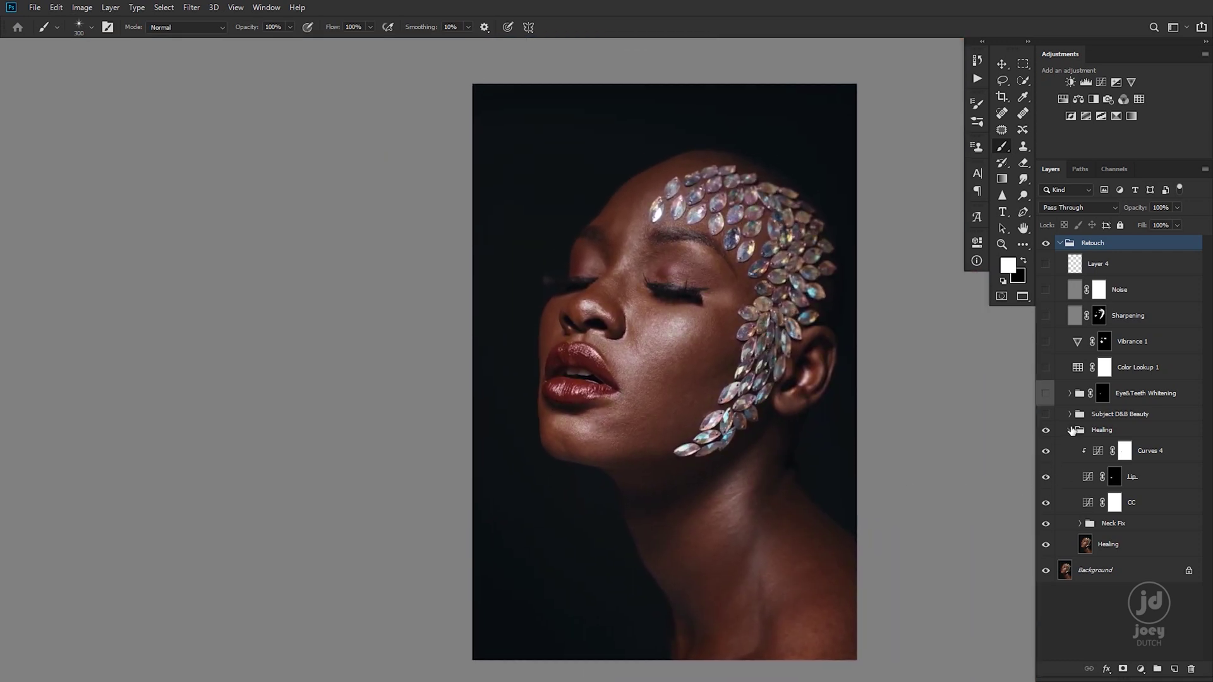
Collapse the Healing group and expand the Subject D&B Beauty group, keeping its Chandelier subgroup collapsed.
{"action": "left_click", "coordinate": [1070, 430]}
{"action": "left_click", "coordinate": [1074, 417]}
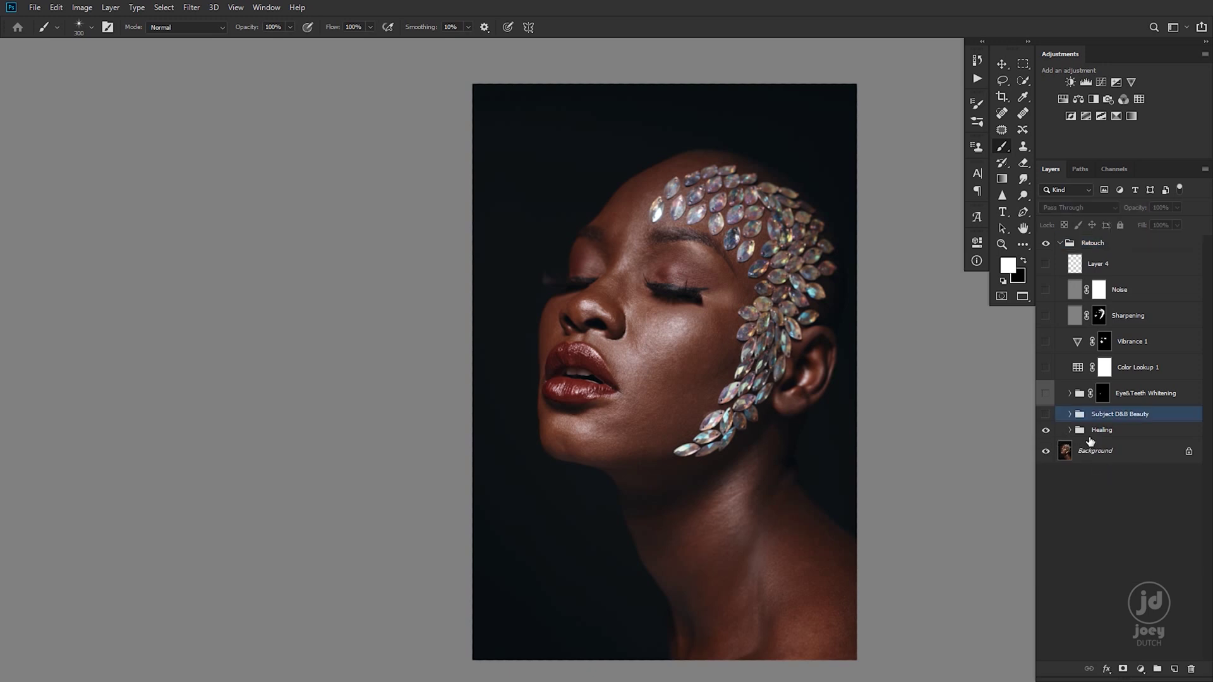
{"action": "left_click", "coordinate": [1069, 414]}
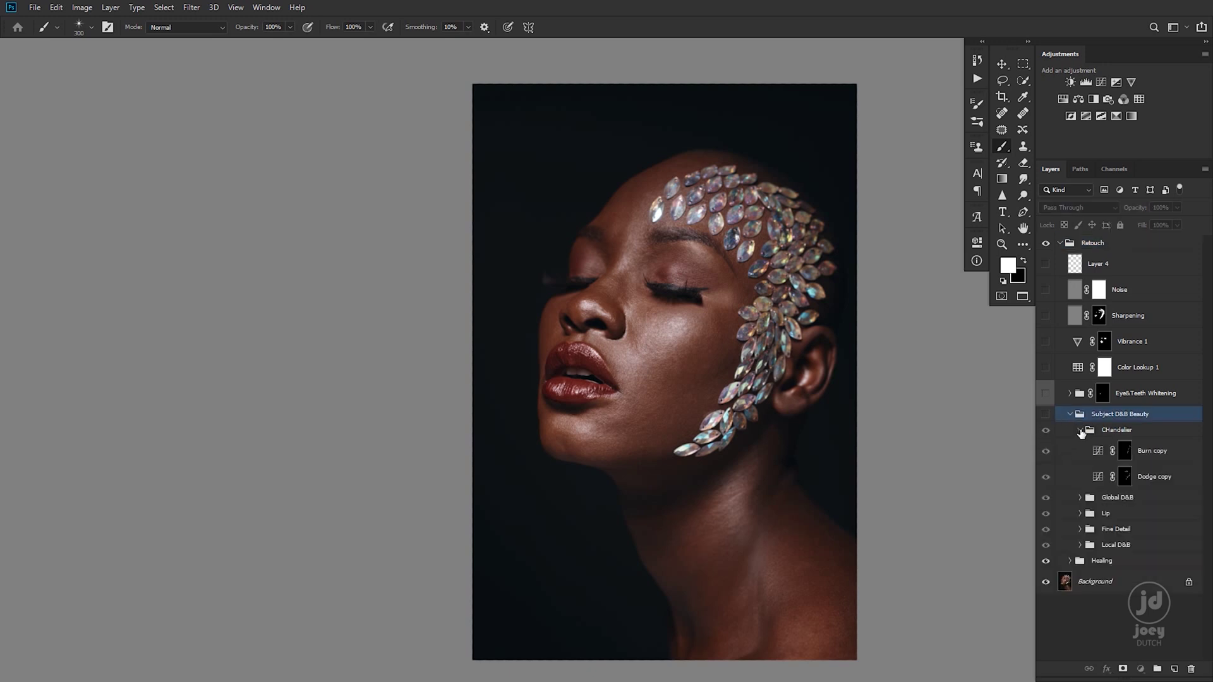
{"action": "left_click", "coordinate": [1081, 432]}
Show the Subject D&B Beauty group with its Chandelier, Global D&B, Lip, Fine Detail and Local D&B subgroups hidden.
{"action": "left_click", "coordinate": [1045, 430]}
{"action": "left_click", "coordinate": [1046, 445]}
{"action": "left_click", "coordinate": [1045, 461]}
{"action": "left_click", "coordinate": [1046, 478]}
{"action": "left_click", "coordinate": [1045, 493]}
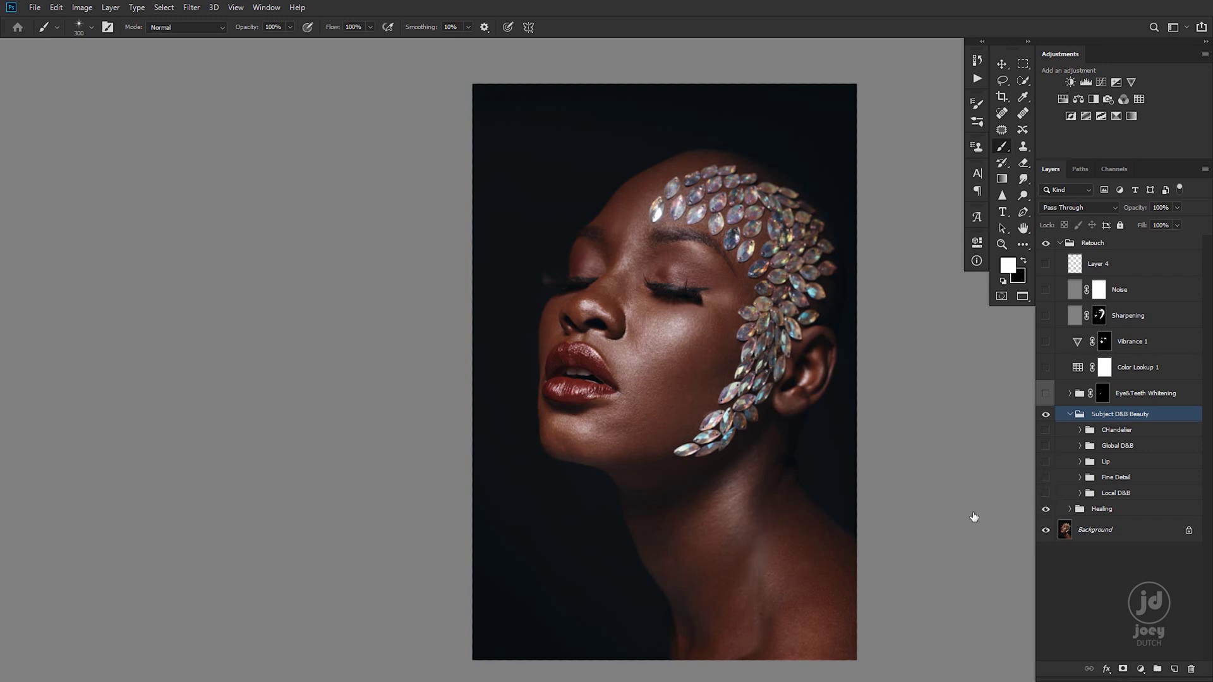
Show the Local D&B subgroup and expand it to list its dodge and burn layers.
{"action": "left_click_drag", "start_coordinate": [812, 496], "coordinate": [786, 493]}
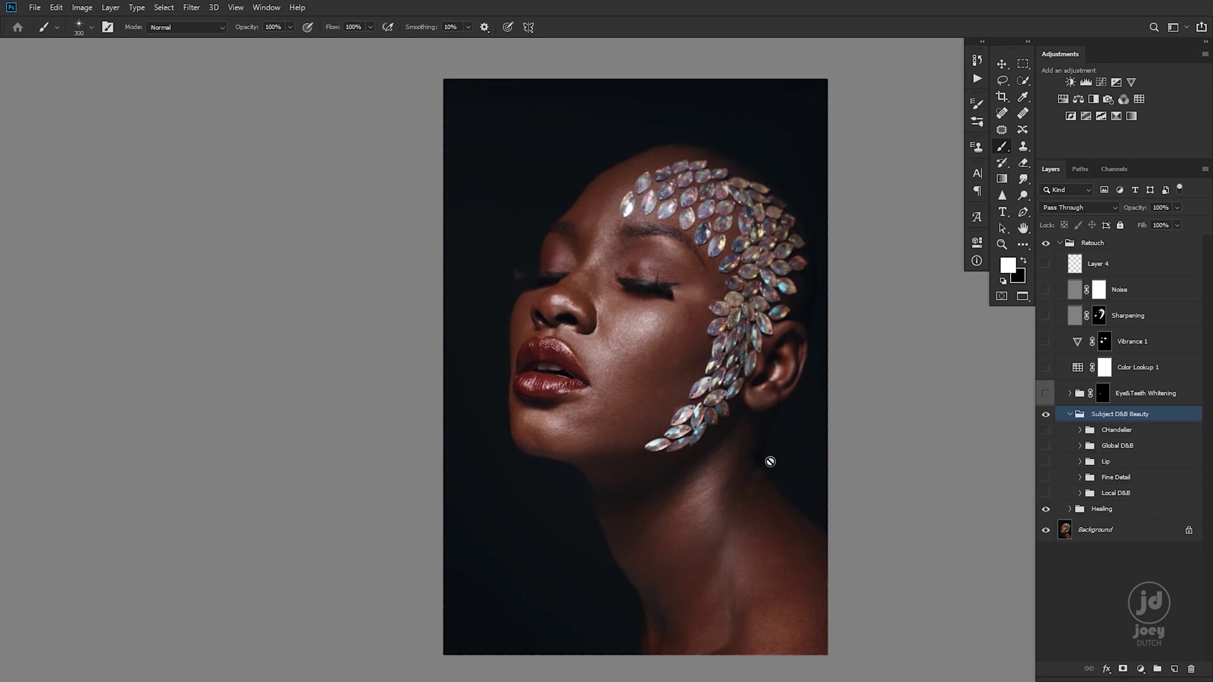
{"action": "left_click", "coordinate": [1046, 493]}
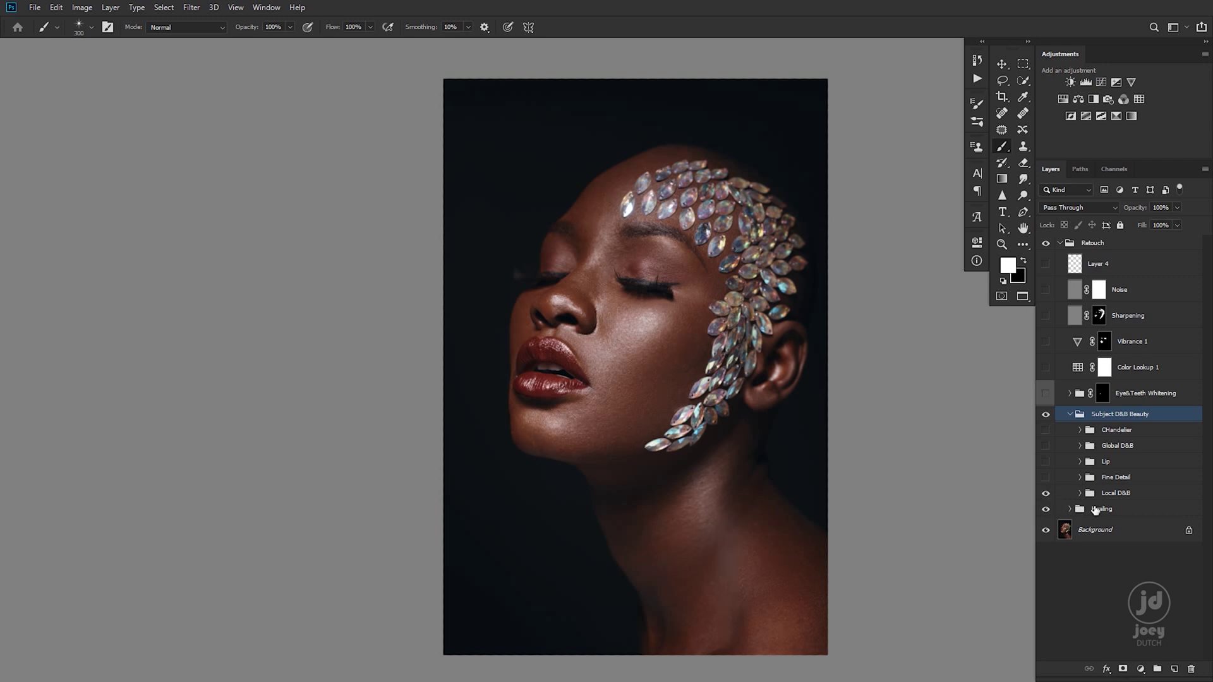
{"action": "left_click", "coordinate": [1080, 493]}
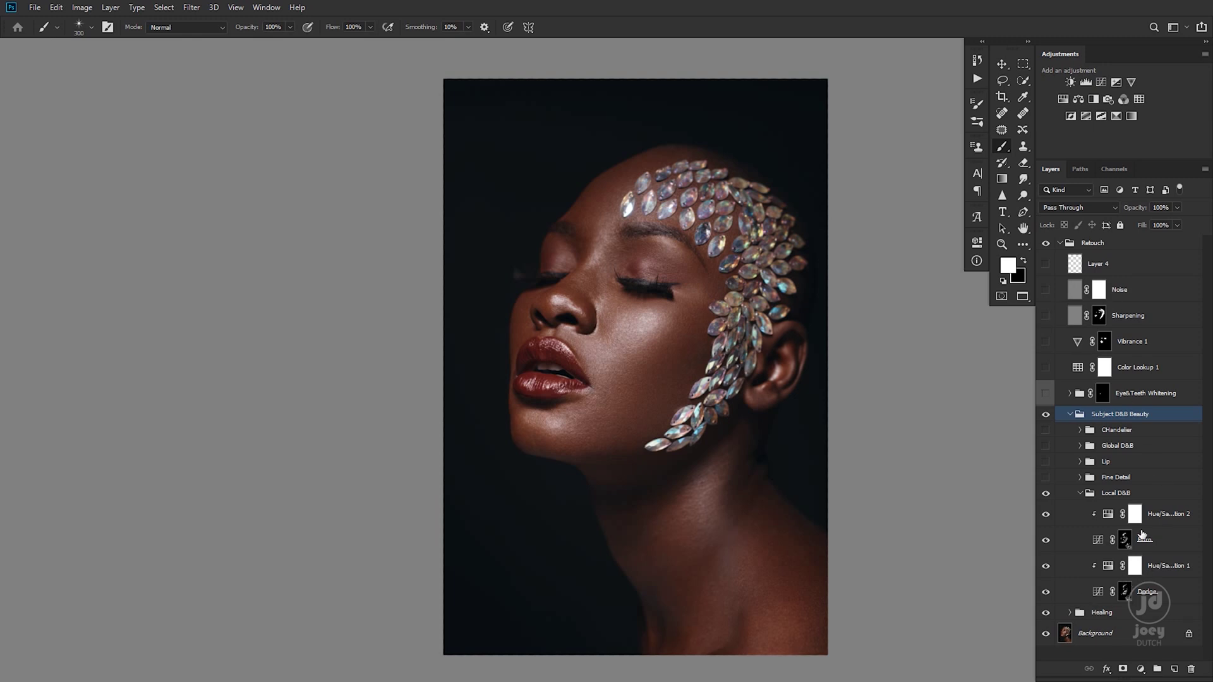
View the Dodge and Burn layer masks on their own in turn, and return to the normal image view.
{"action": "key", "text": "alt"}
{"action": "left_click", "coordinate": [1125, 592], "text": "alt"}
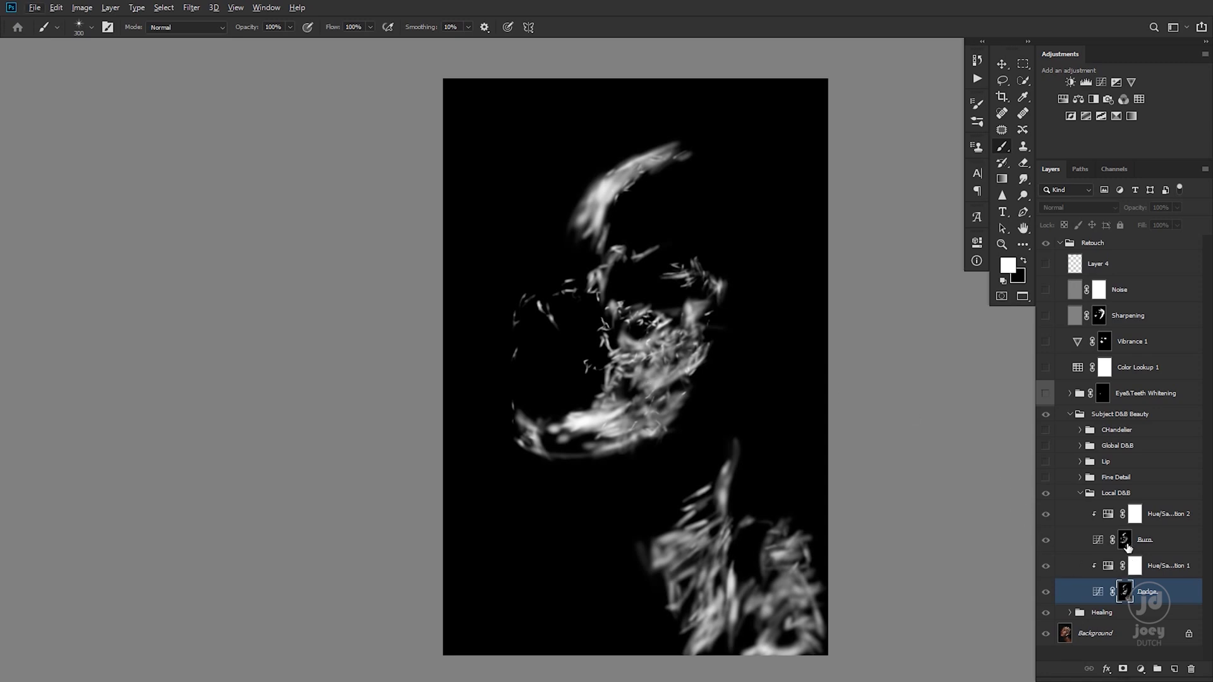
{"action": "left_click", "coordinate": [1126, 543], "text": "alt"}
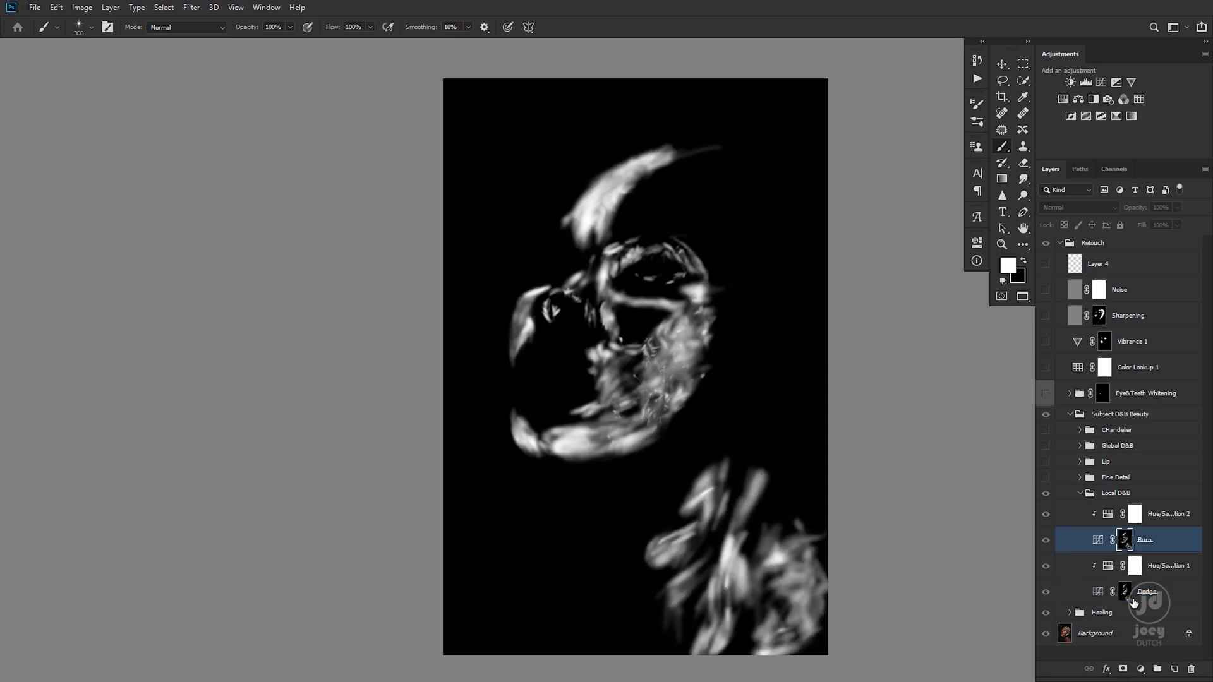
{"action": "left_click", "coordinate": [1126, 542], "text": "alt"}
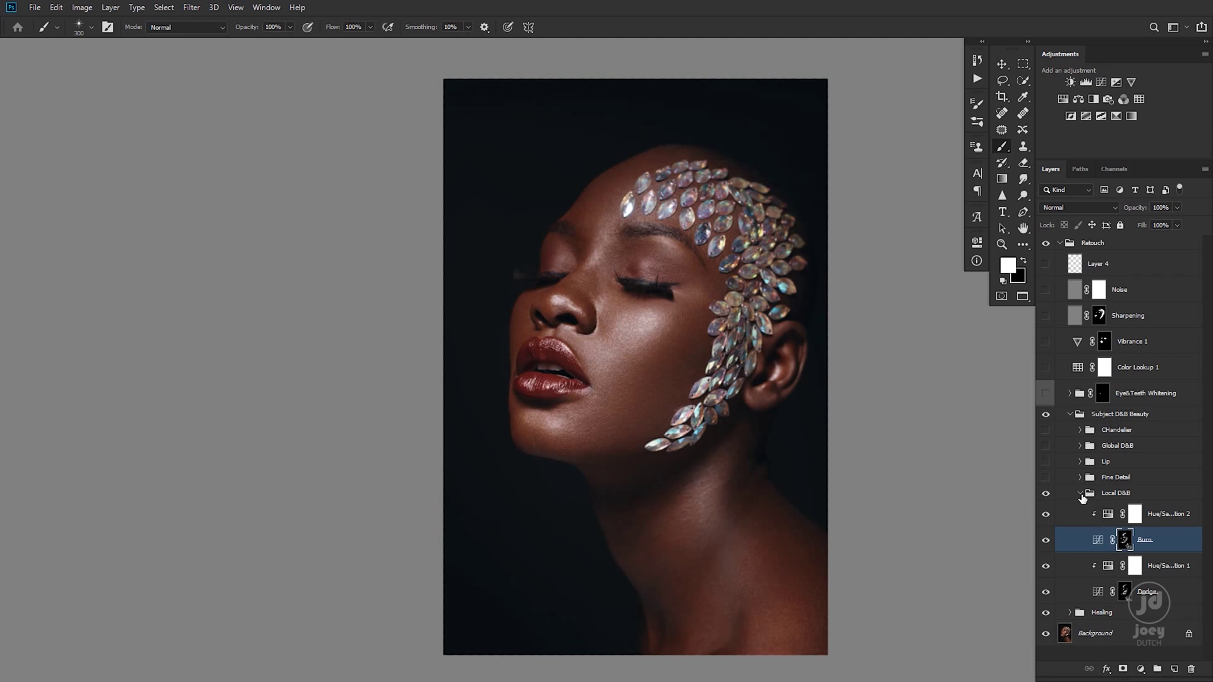
Collapse the Local D&B subgroup and compare the skin with it off and on several times.
{"action": "left_click", "coordinate": [1081, 494]}
{"action": "left_click", "coordinate": [1046, 494]}
{"action": "left_click", "coordinate": [1045, 494]}
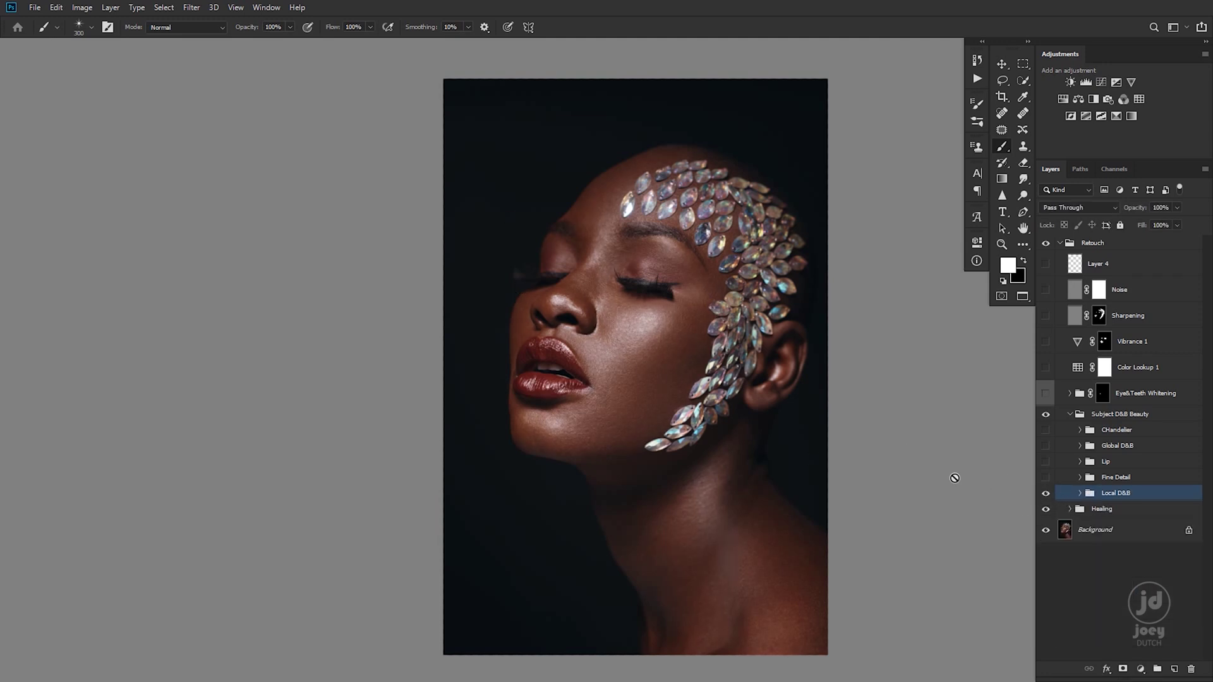
{"action": "left_click", "coordinate": [1045, 495]}
{"action": "left_click", "coordinate": [1046, 495]}
{"action": "left_click", "coordinate": [1045, 494]}
{"action": "left_click", "coordinate": [1046, 495]}
Expand the Local D&B subgroup and check the colour range settings of the Hue/Saturation 1 adjustment clipped to the Dodge layer.
{"action": "left_click", "coordinate": [1081, 493]}
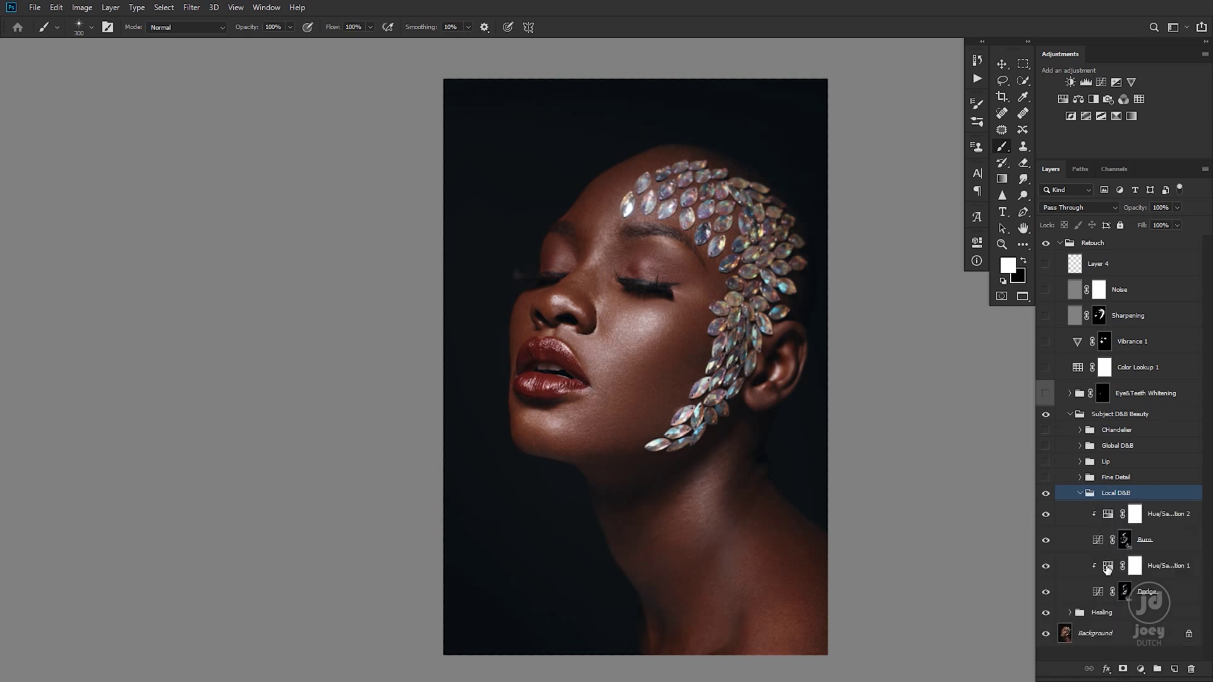
{"action": "double_click", "coordinate": [1107, 566]}
{"action": "left_click", "coordinate": [912, 297]}
{"action": "left_click", "coordinate": [900, 309]}
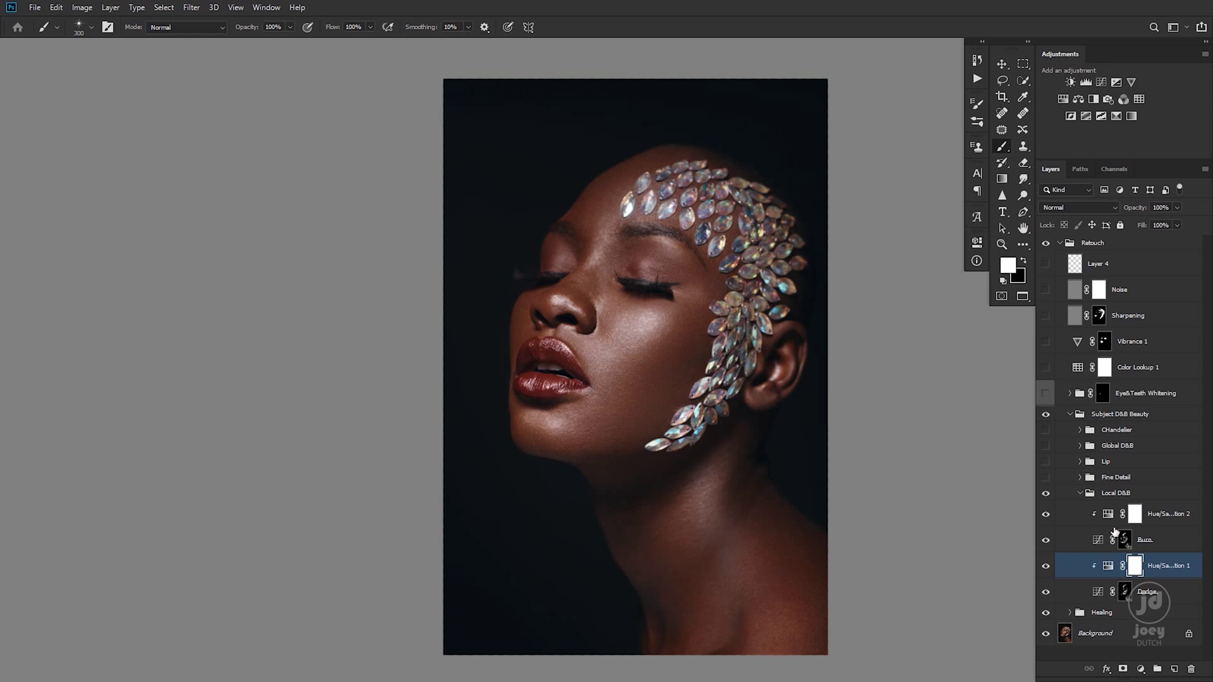
Open the Hue/Saturation 2 adjustment clipped to the Burn layer and check its Reds range settings.
{"action": "left_click", "coordinate": [1113, 517]}
{"action": "left_click", "coordinate": [900, 296]}
{"action": "left_click", "coordinate": [897, 311]}
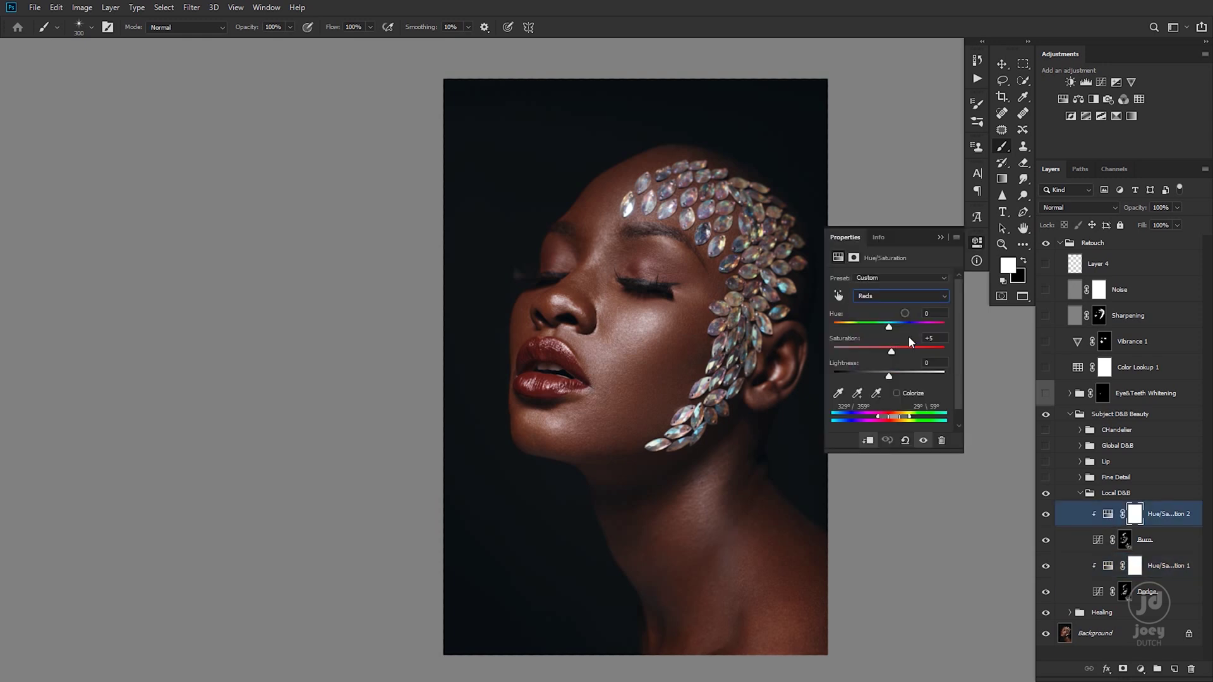
Close the adjustment settings, collapse the Local D&B subgroup, and turn on the Fine Detail subgroup to inspect the skin around the nose and lips.
{"action": "left_click", "coordinate": [941, 237]}
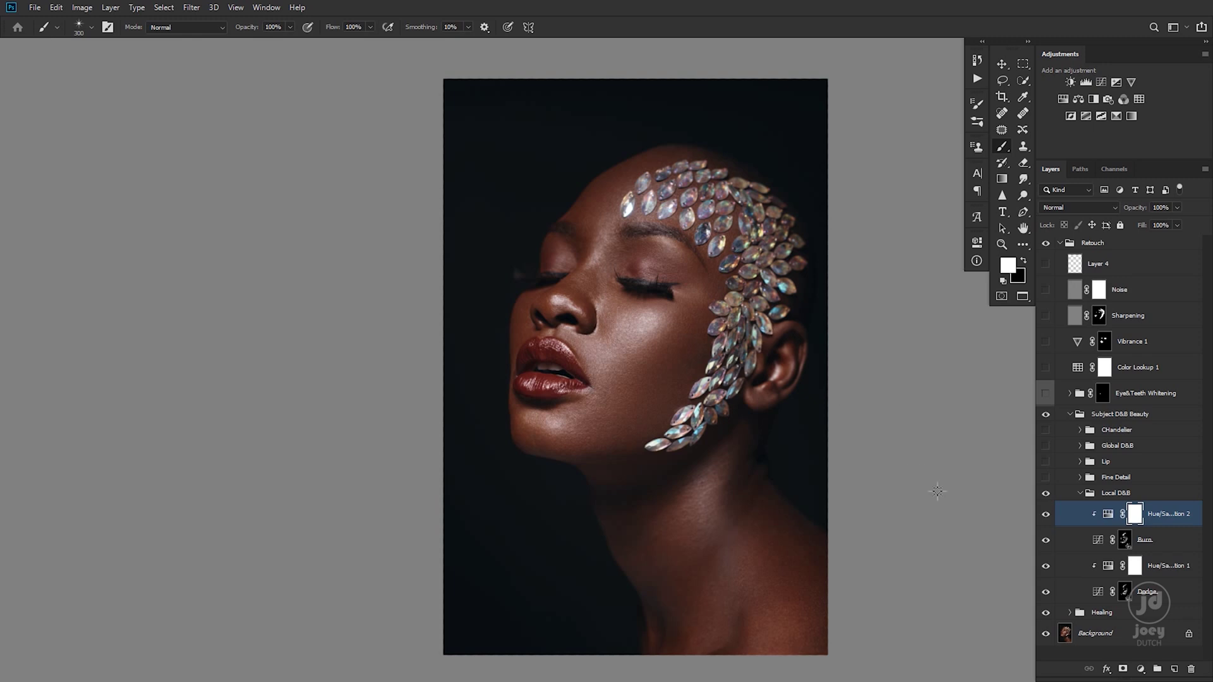
{"action": "left_click", "coordinate": [1080, 493]}
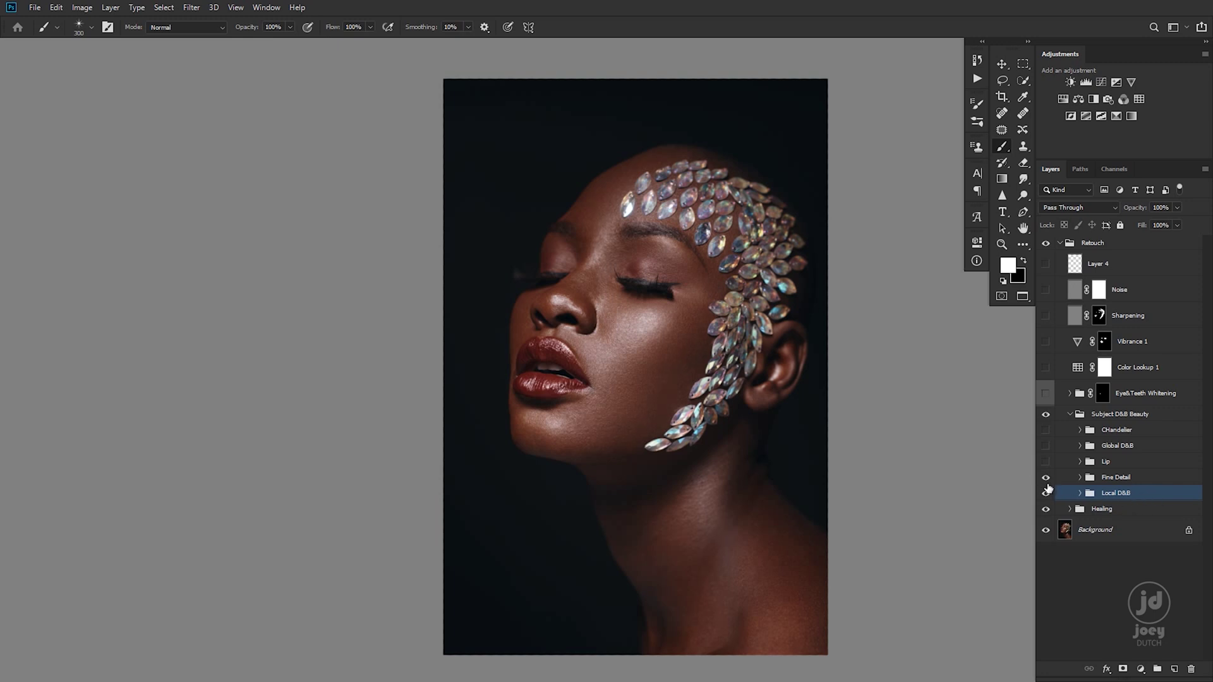
{"action": "left_click", "coordinate": [1045, 478]}
{"action": "left_click_drag", "start_coordinate": [540, 359], "coordinate": [647, 396]}
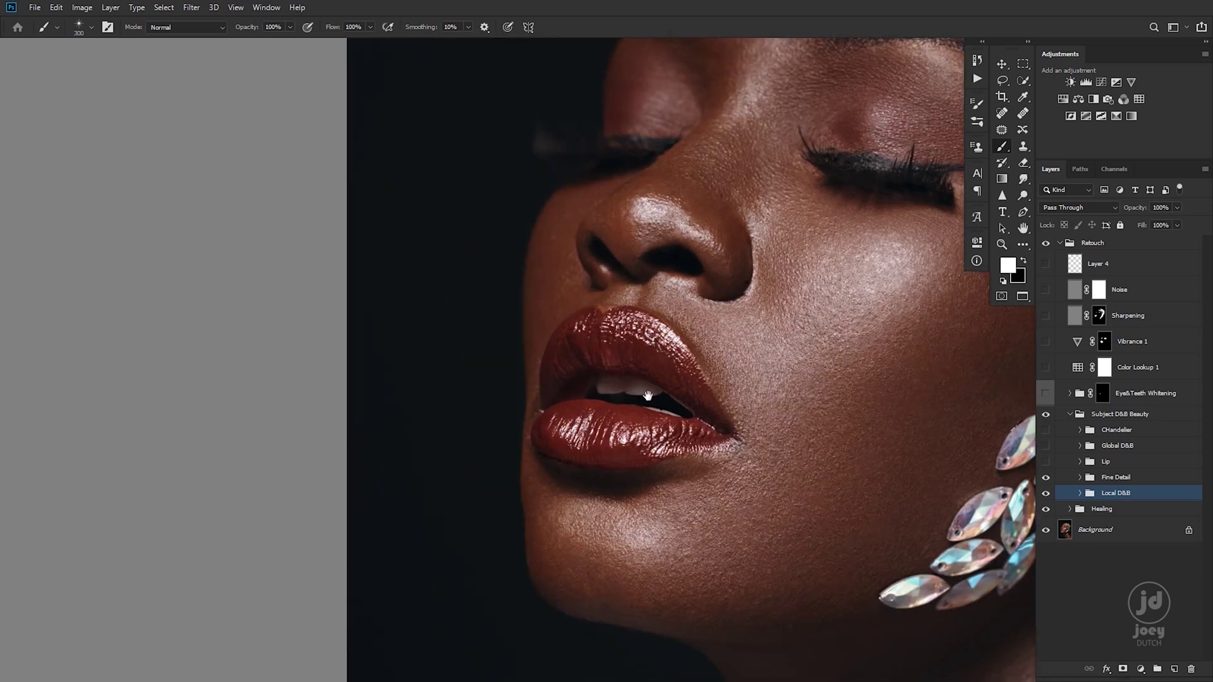
Turn on the Lip subgroup and inspect the lips close up and in the full portrait.
{"action": "scroll", "coordinate": [647, 395], "scroll_direction": "up", "scroll_amount": 3}
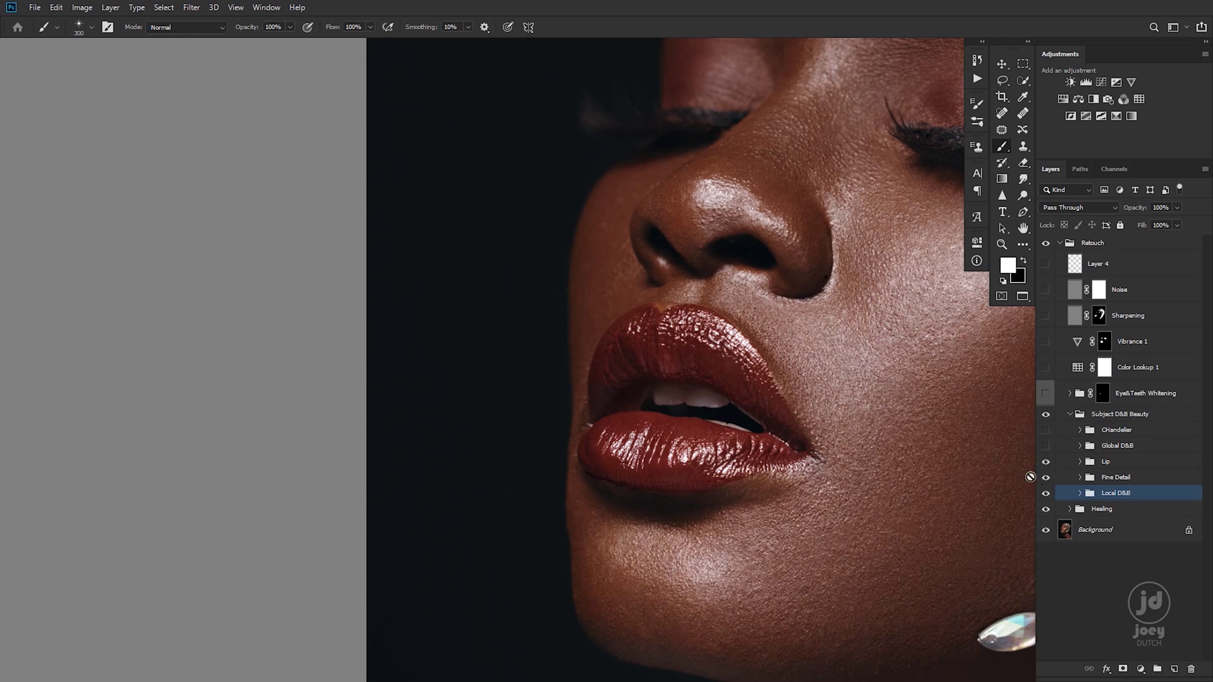
{"action": "scroll", "coordinate": [935, 539], "scroll_direction": "down", "scroll_amount": 5}
{"action": "scroll", "coordinate": [893, 533], "scroll_direction": "up", "scroll_amount": 2}
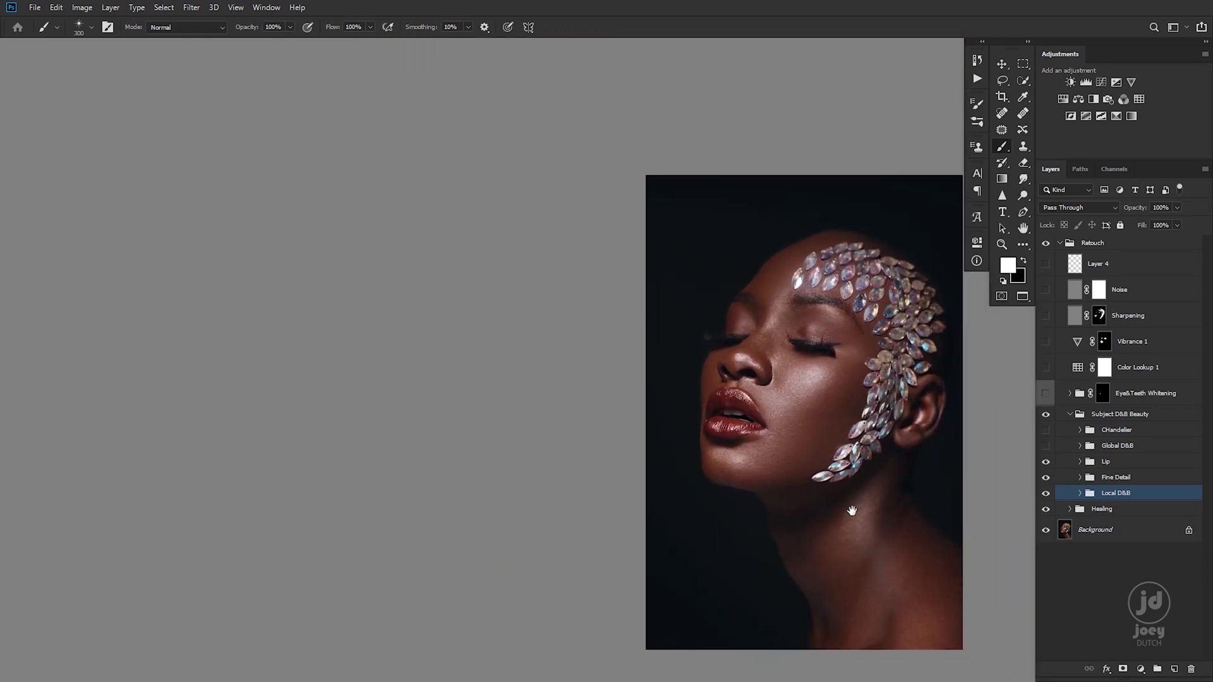
{"action": "left_click_drag", "start_coordinate": [891, 466], "coordinate": [849, 462]}
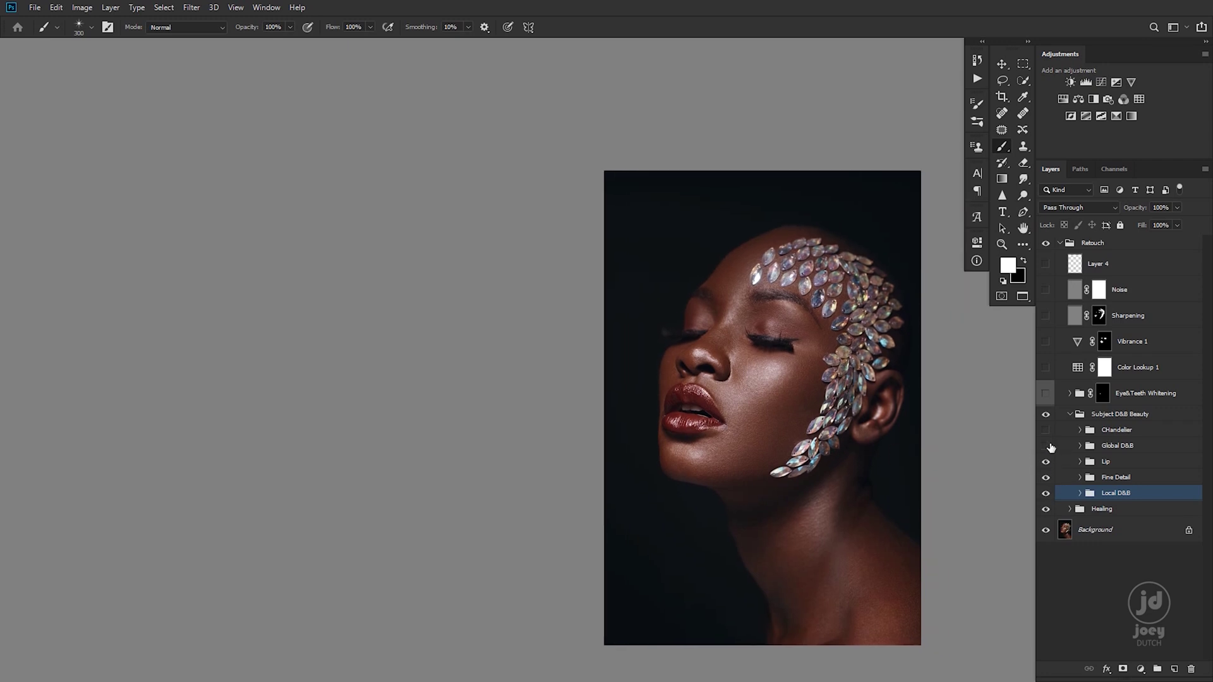
Turn on the Global D&B subgroup, compare the portrait with and without it and against the original, and toggle the CHandelier subgroup.
{"action": "left_click", "coordinate": [1045, 446]}
{"action": "left_click", "coordinate": [1045, 447]}
{"action": "left_click", "coordinate": [1046, 447]}
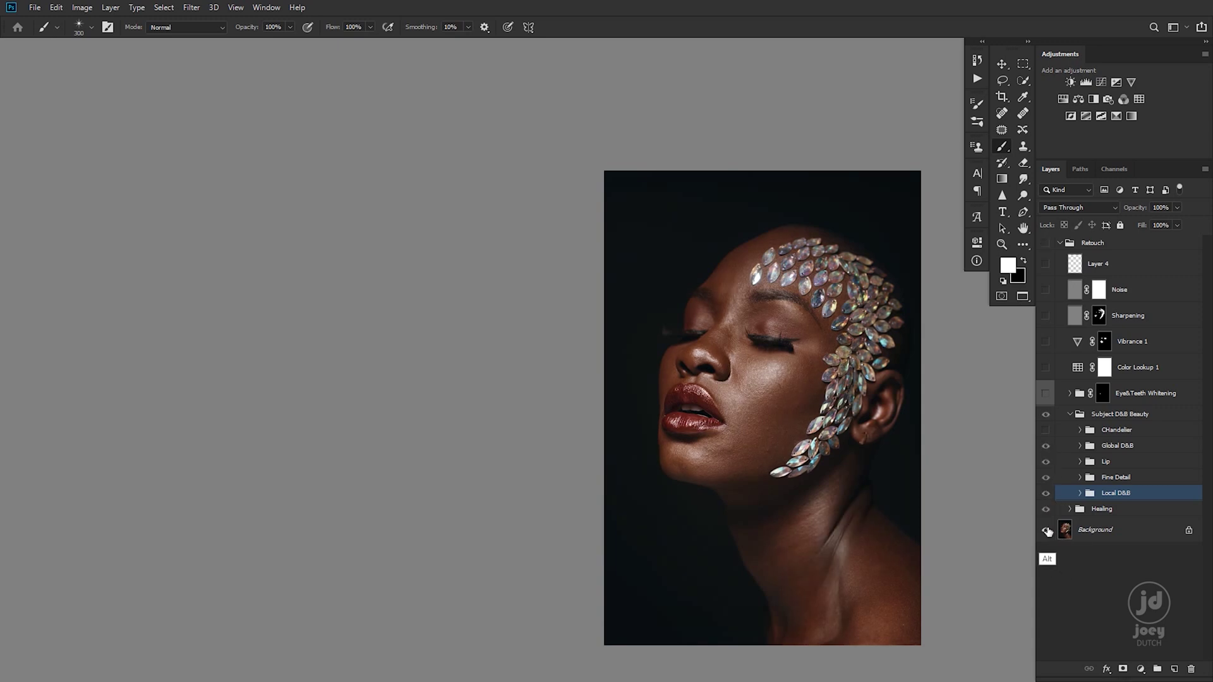
{"action": "left_click", "coordinate": [1045, 446]}
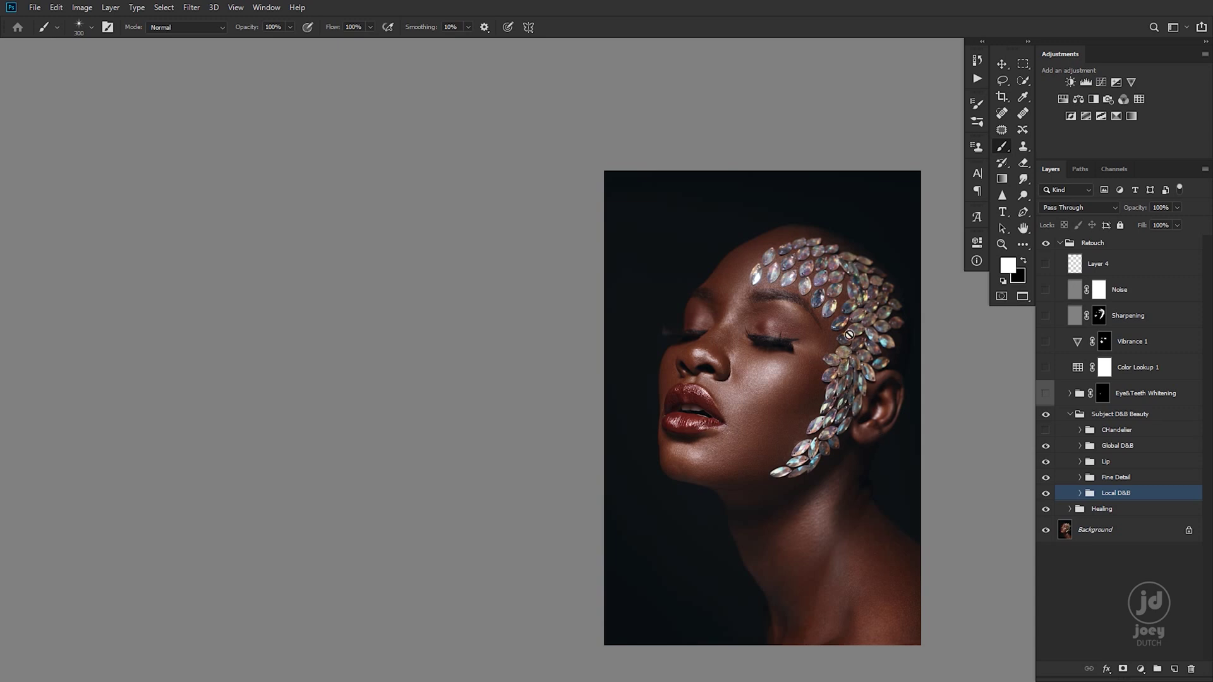
{"action": "left_click", "coordinate": [1046, 432]}
{"action": "left_click", "coordinate": [1046, 434]}
Collapse the Subject D&B Beauty group and compare the whole portrait with it off and on several times.
{"action": "left_click", "coordinate": [1069, 414]}
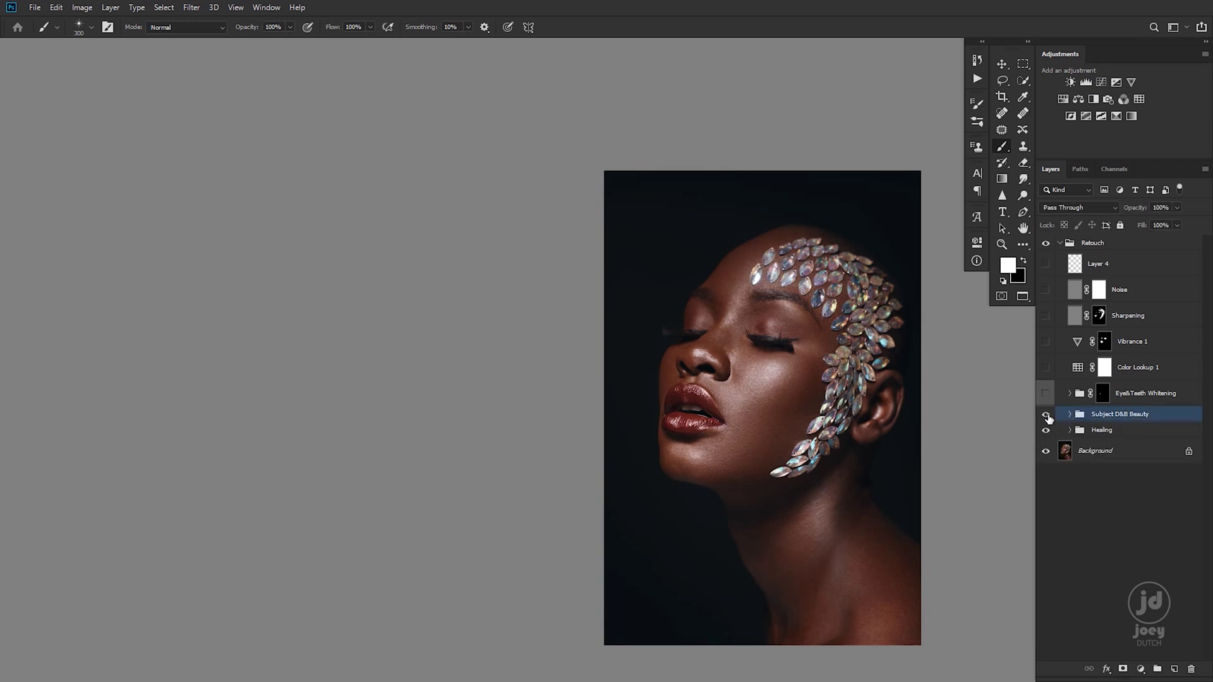
{"action": "left_click", "coordinate": [1046, 415]}
{"action": "left_click", "coordinate": [1045, 415]}
{"action": "left_click_drag", "start_coordinate": [880, 502], "coordinate": [827, 491]}
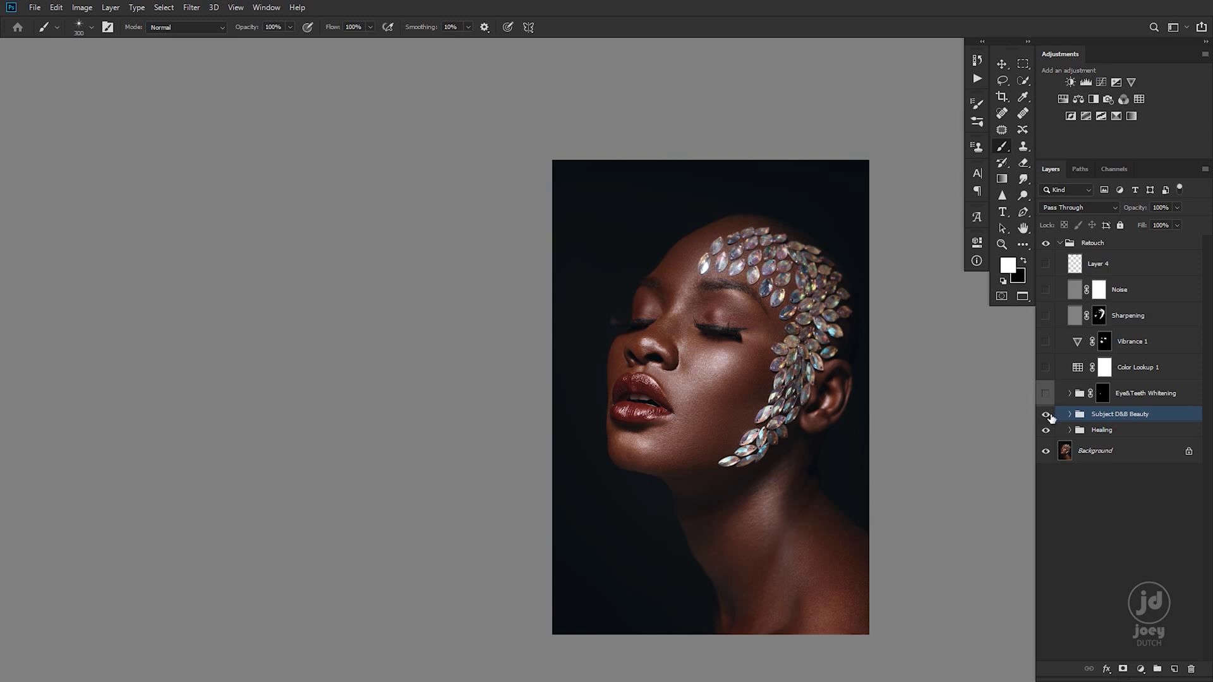
{"action": "left_click", "coordinate": [1046, 415]}
{"action": "left_click", "coordinate": [1045, 414]}
{"action": "left_click_drag", "start_coordinate": [826, 459], "coordinate": [797, 454]}
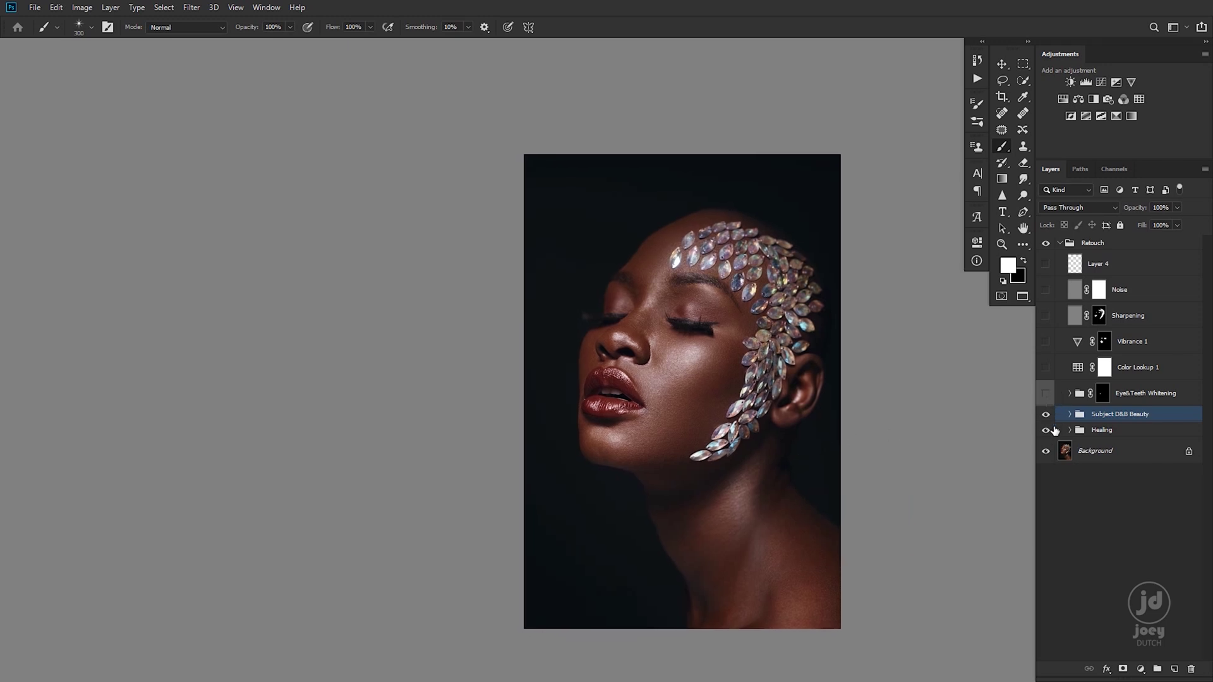
Turn on the Eye&Teeth Whitening group, compare the teeth close up with it off and on, and select the group.
{"action": "left_click", "coordinate": [1046, 393]}
{"action": "scroll", "coordinate": [600, 395], "scroll_direction": "up", "scroll_amount": 5}
{"action": "scroll", "coordinate": [720, 410], "scroll_direction": "down", "scroll_amount": 1}
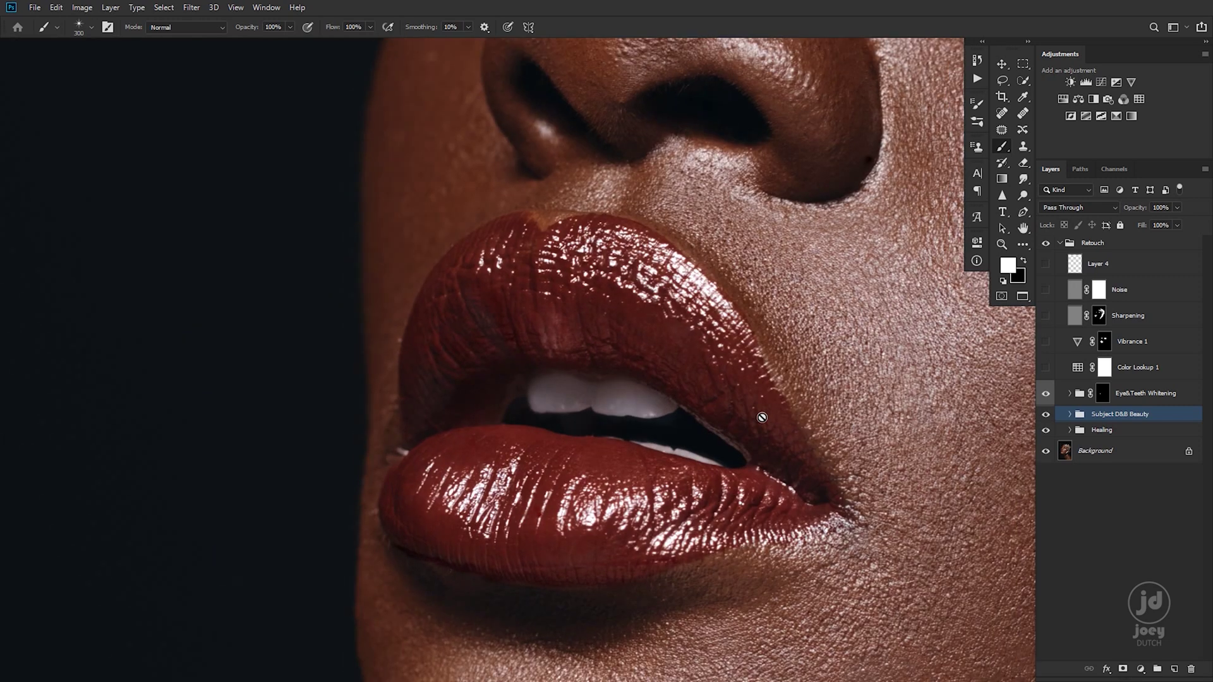
{"action": "left_click", "coordinate": [1046, 393]}
{"action": "left_click", "coordinate": [1046, 393]}
{"action": "left_click", "coordinate": [1147, 398]}
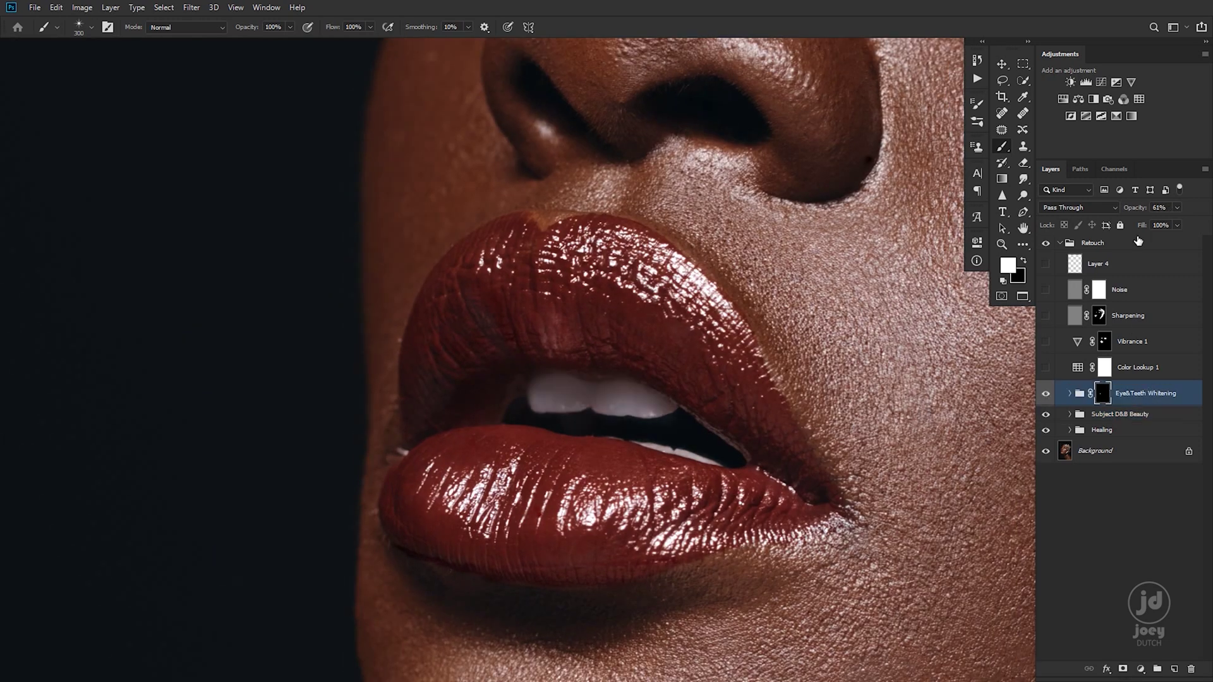
Turn on the Color Lookup 1 adjustment and view its toning on the whole portrait.
{"action": "scroll", "coordinate": [832, 484], "scroll_direction": "down", "scroll_amount": 6}
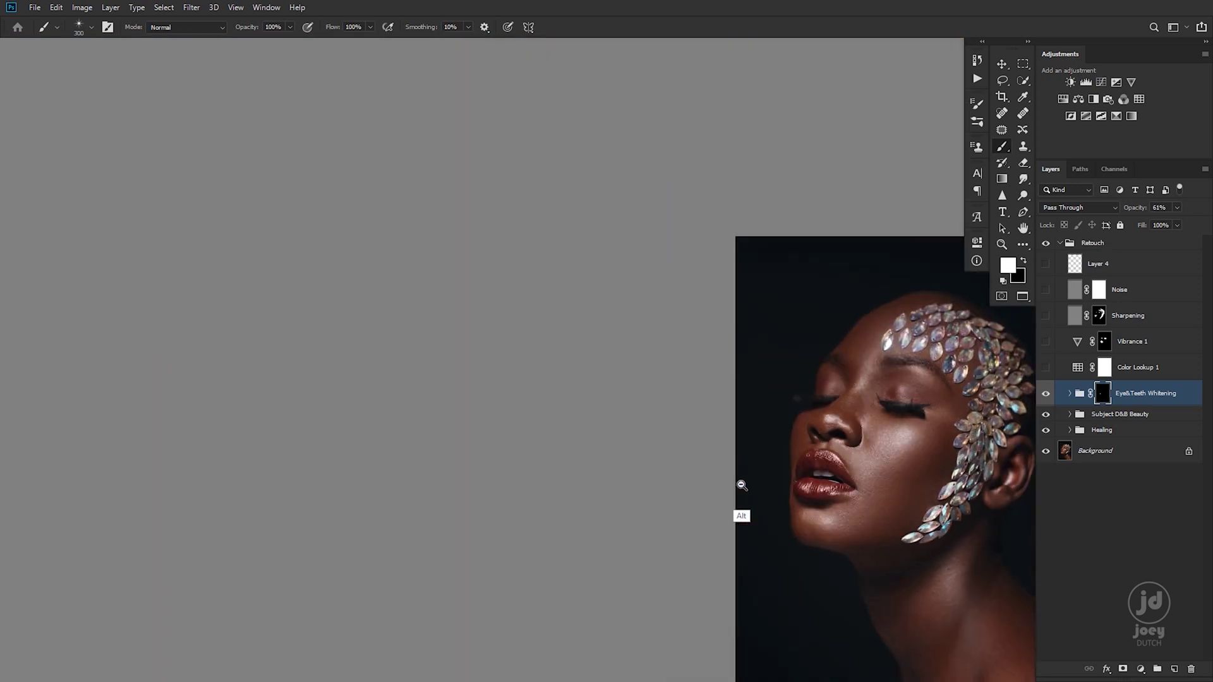
{"action": "mouse_move", "coordinate": [885, 465]}
{"action": "left_mouse_down"}
{"action": "mouse_move", "coordinate": [859, 448]}
{"action": "mouse_move", "coordinate": [804, 453]}
{"action": "mouse_move", "coordinate": [803, 441]}
{"action": "mouse_move", "coordinate": [813, 446]}
{"action": "left_mouse_up"}
{"action": "scroll", "coordinate": [798, 465], "scroll_direction": "up", "scroll_amount": 1}
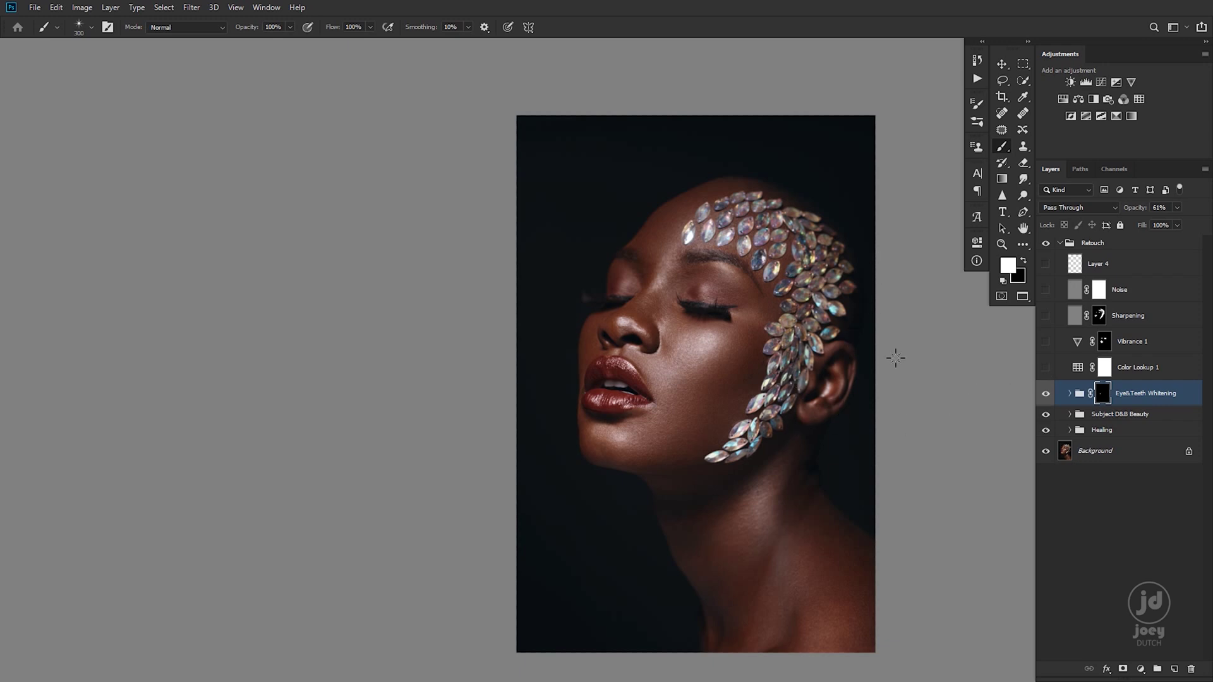
{"action": "left_click", "coordinate": [1046, 367]}
{"action": "left_click_drag", "start_coordinate": [717, 441], "coordinate": [650, 440]}
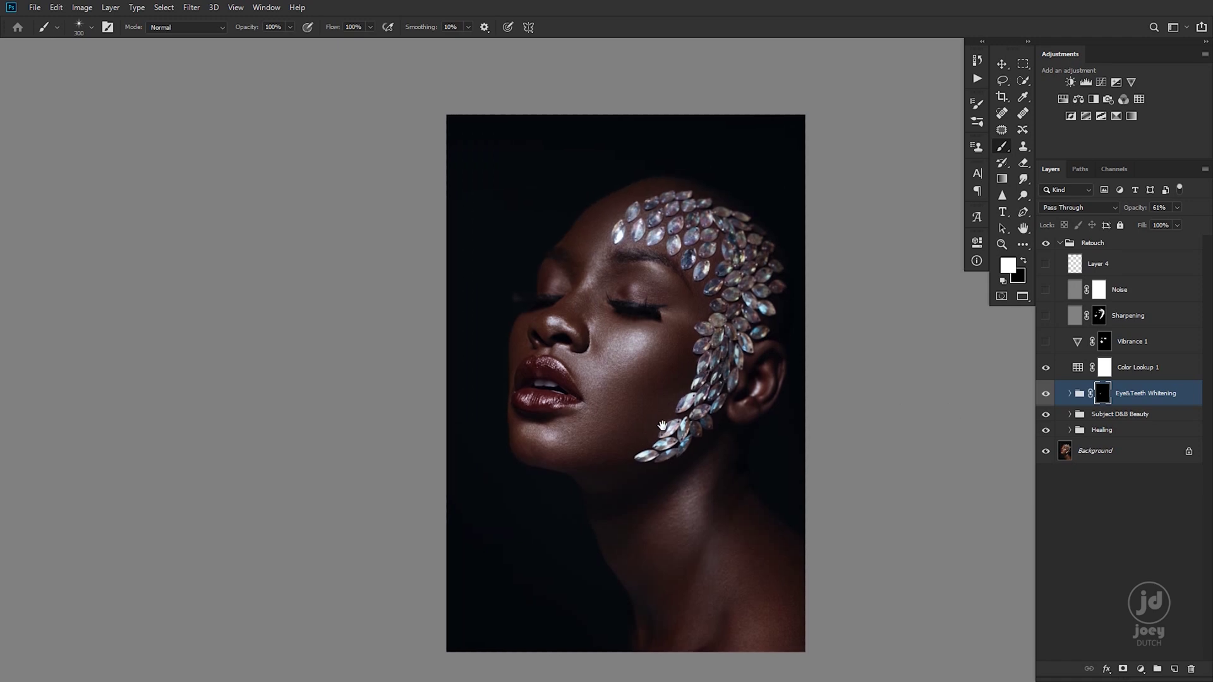
Open the Color Lookup 1 settings, check the 3DLUT file choices, and close the settings again.
{"action": "left_click", "coordinate": [1079, 376]}
{"action": "double_click", "coordinate": [1079, 376]}
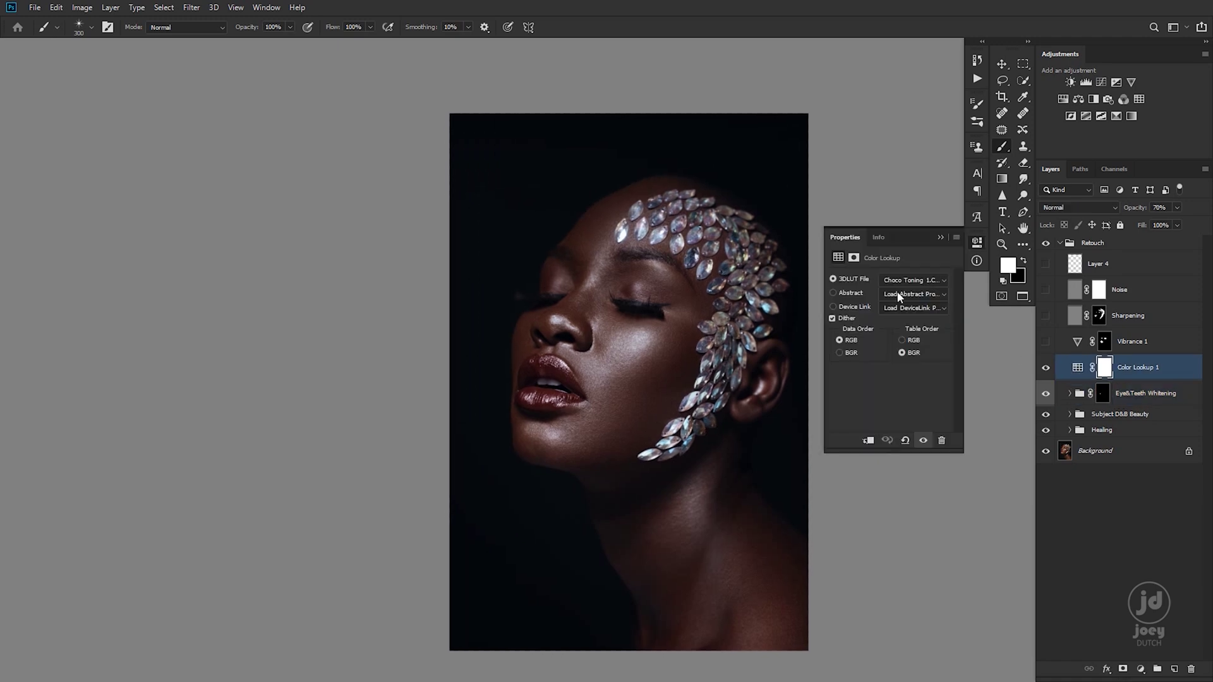
{"action": "left_click", "coordinate": [939, 282]}
{"action": "left_click", "coordinate": [932, 170]}
{"action": "left_click", "coordinate": [935, 235]}
Compare the portrait with the Color Lookup 1 toning off and on several times, leaving it on.
{"action": "left_click", "coordinate": [1046, 369]}
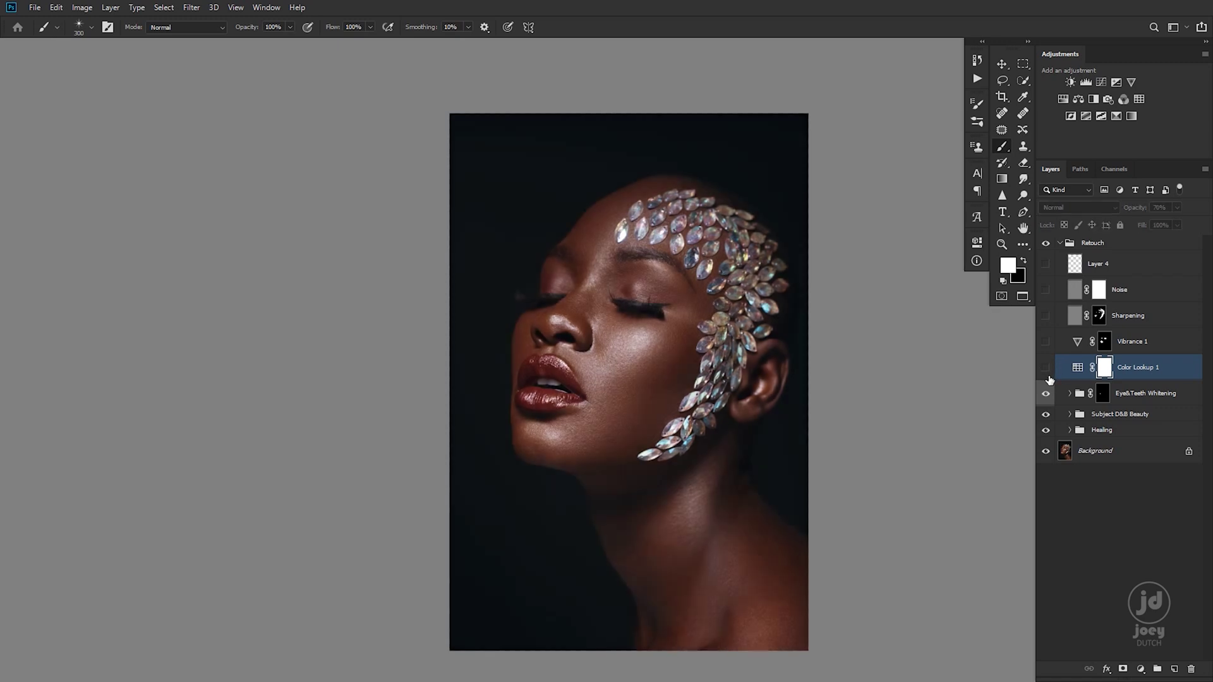
{"action": "left_click", "coordinate": [1045, 370]}
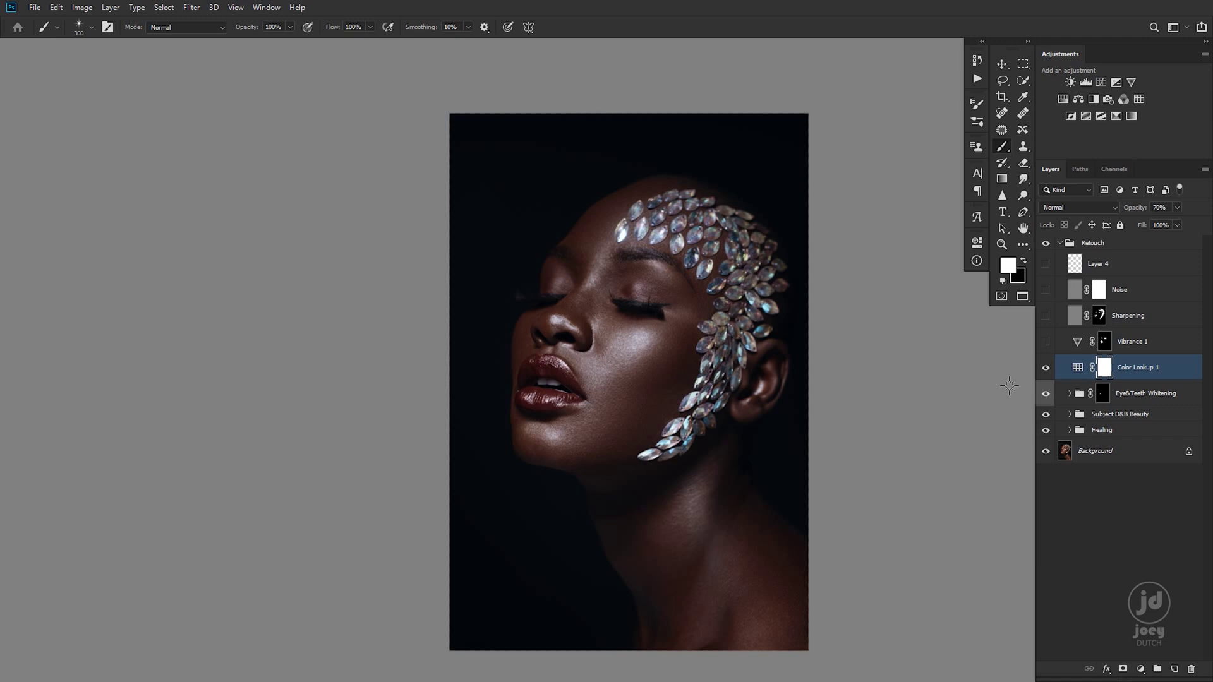
{"action": "left_click", "coordinate": [1045, 367]}
{"action": "left_click", "coordinate": [1045, 368]}
{"action": "left_click", "coordinate": [1044, 370]}
{"action": "left_click", "coordinate": [1045, 369]}
Turn on the Vibrance 1 adjustment and inspect its effect on the face and crystals.
{"action": "left_click", "coordinate": [1045, 342]}
{"action": "scroll", "coordinate": [676, 314], "scroll_direction": "up", "scroll_amount": 2}
{"action": "scroll", "coordinate": [686, 290], "scroll_direction": "down", "scroll_amount": 3}
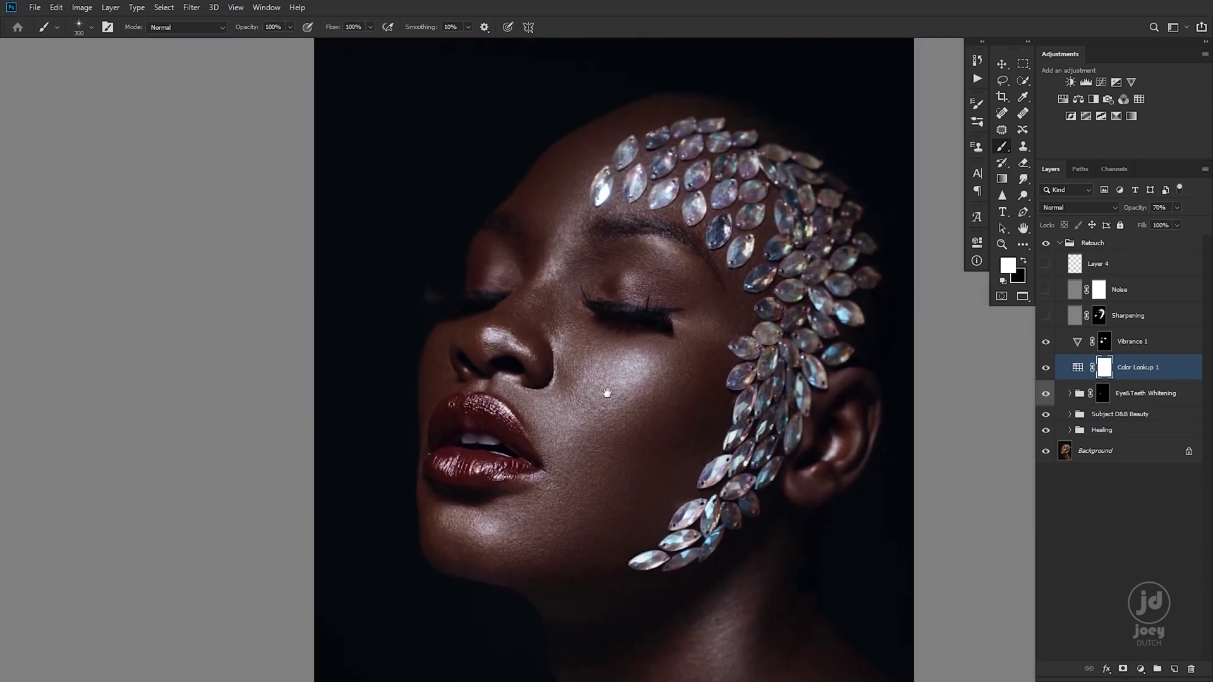
Turn on the Sharpening layer and inspect the skin, lips and crystals close up.
{"action": "left_click", "coordinate": [1046, 316]}
{"action": "scroll", "coordinate": [525, 417], "scroll_direction": "up", "scroll_amount": 2}
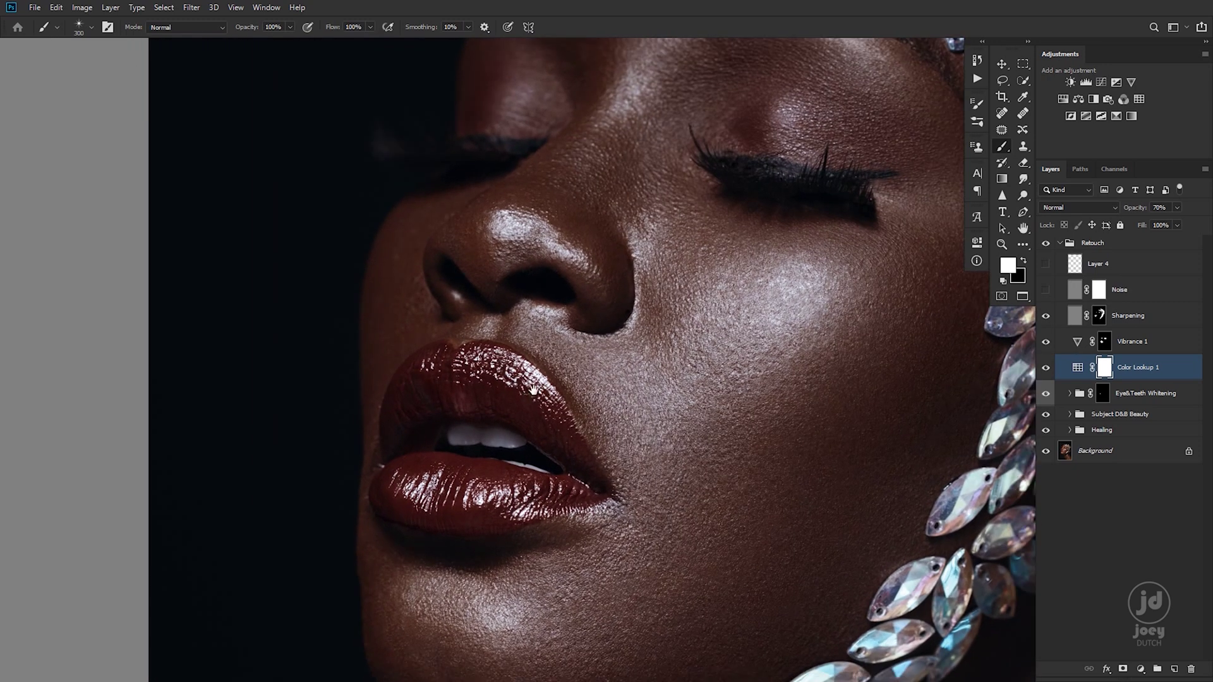
{"action": "scroll", "coordinate": [783, 292], "scroll_direction": "down", "scroll_amount": 1}
{"action": "scroll", "coordinate": [783, 293], "scroll_direction": "down", "scroll_amount": 4}
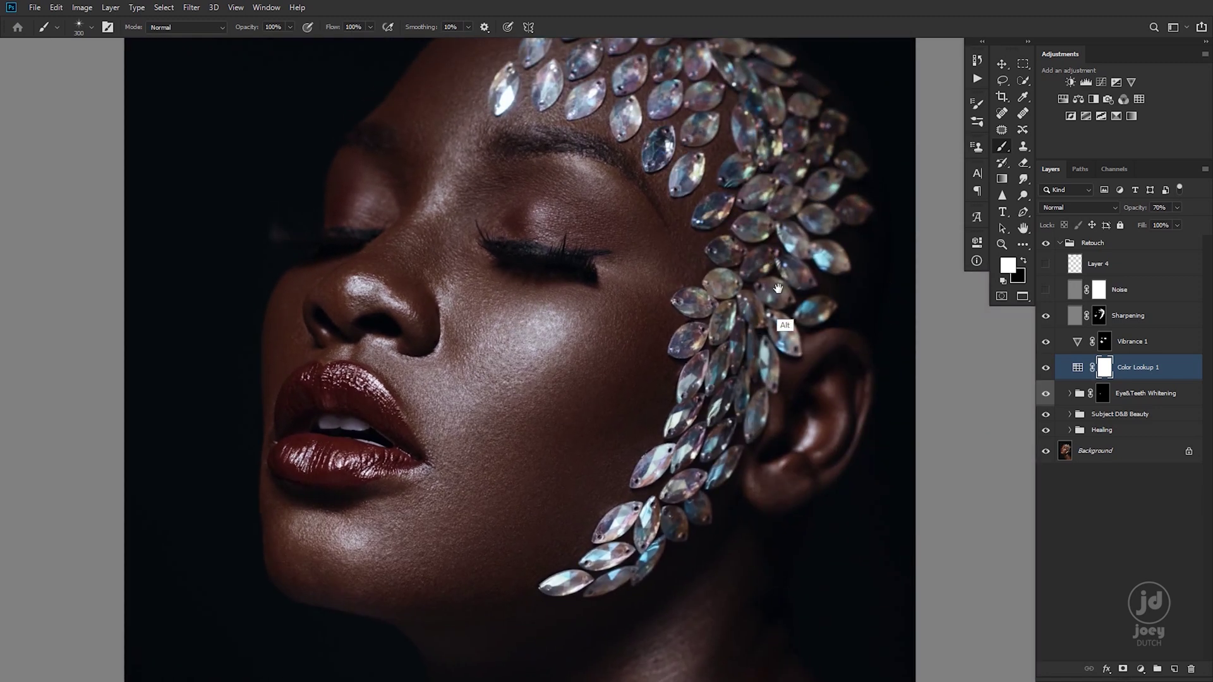
{"action": "scroll", "coordinate": [778, 288], "scroll_direction": "down", "scroll_amount": 3}
Turn on the Noise layer and compare the skin texture close up with it off and on.
{"action": "left_click", "coordinate": [1045, 290]}
{"action": "scroll", "coordinate": [700, 333], "scroll_direction": "up", "scroll_amount": 4}
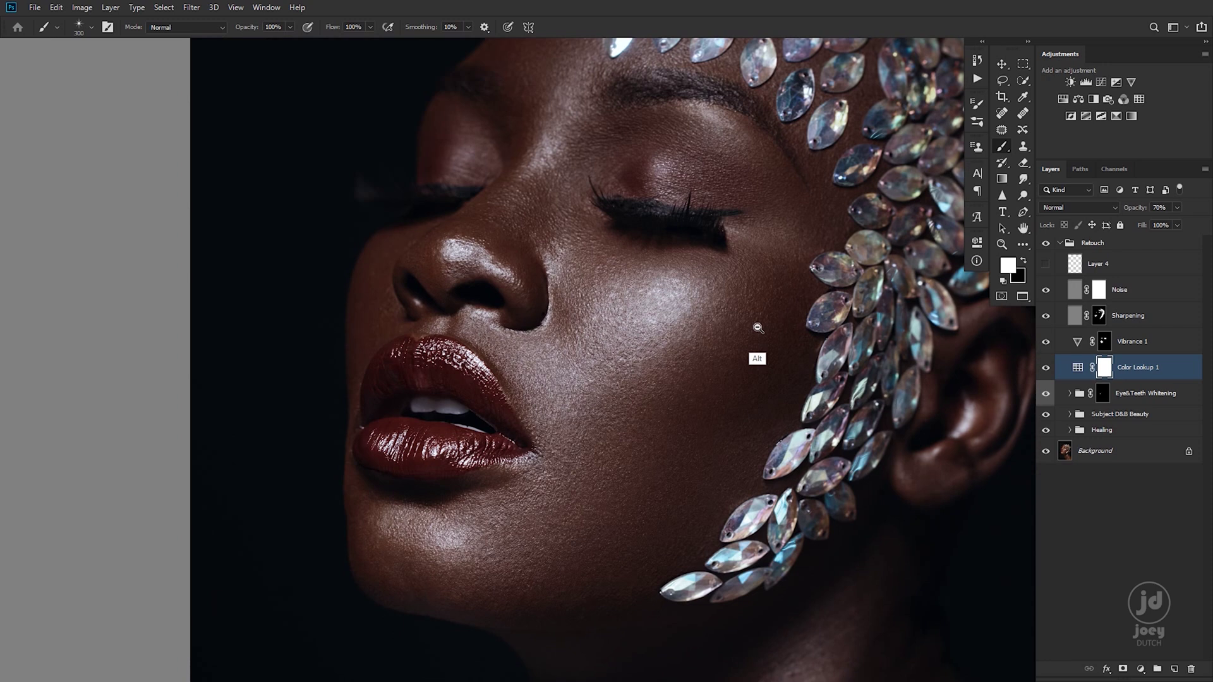
{"action": "scroll", "coordinate": [758, 329], "scroll_direction": "up", "scroll_amount": 4}
{"action": "scroll", "coordinate": [737, 338], "scroll_direction": "down", "scroll_amount": 3}
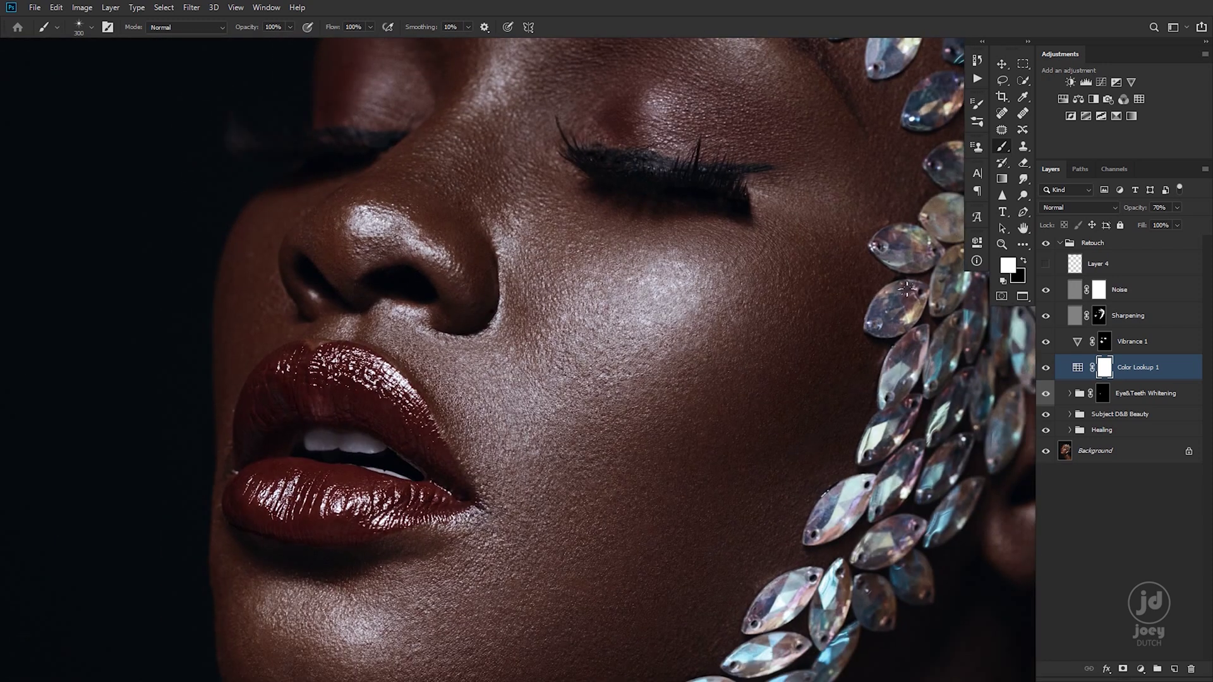
{"action": "left_click", "coordinate": [1047, 290]}
{"action": "left_click", "coordinate": [1046, 291]}
Turn on Layer 4 with the sparkle highlights on the crystals and lip, and view the finished portrait in full.
{"action": "scroll", "coordinate": [771, 412], "scroll_direction": "down", "scroll_amount": 1}
{"action": "scroll", "coordinate": [771, 412], "scroll_direction": "down", "scroll_amount": 4}
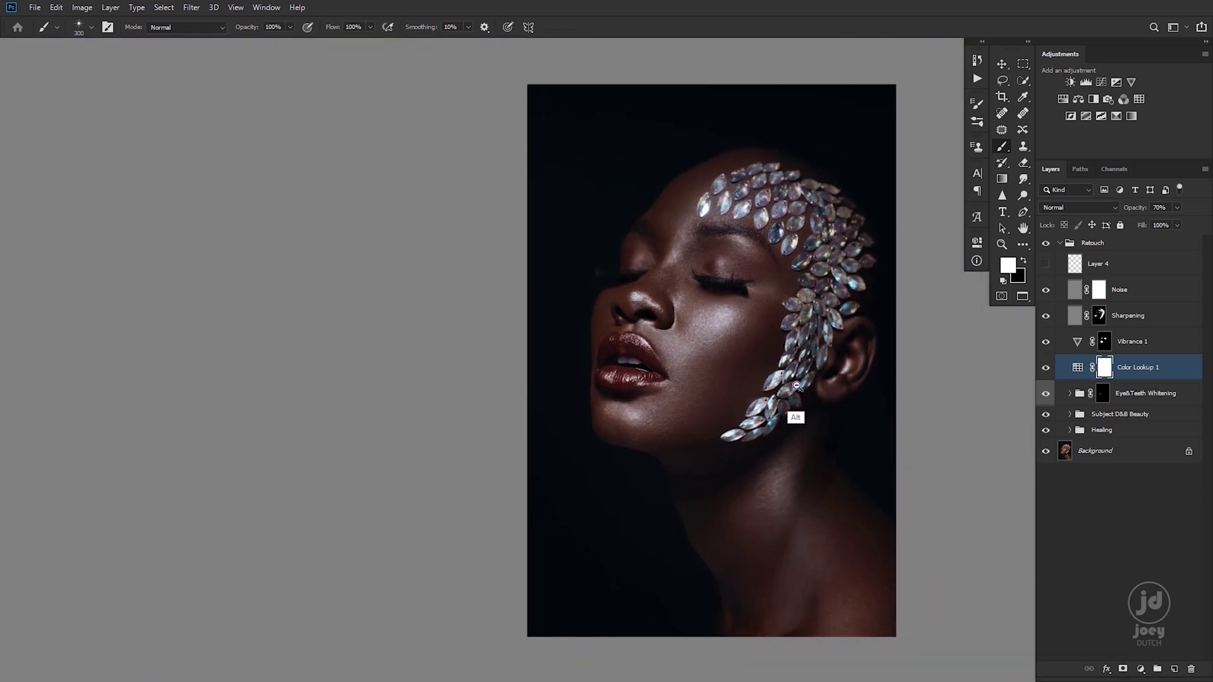
{"action": "scroll", "coordinate": [795, 418], "scroll_direction": "up", "scroll_amount": 1}
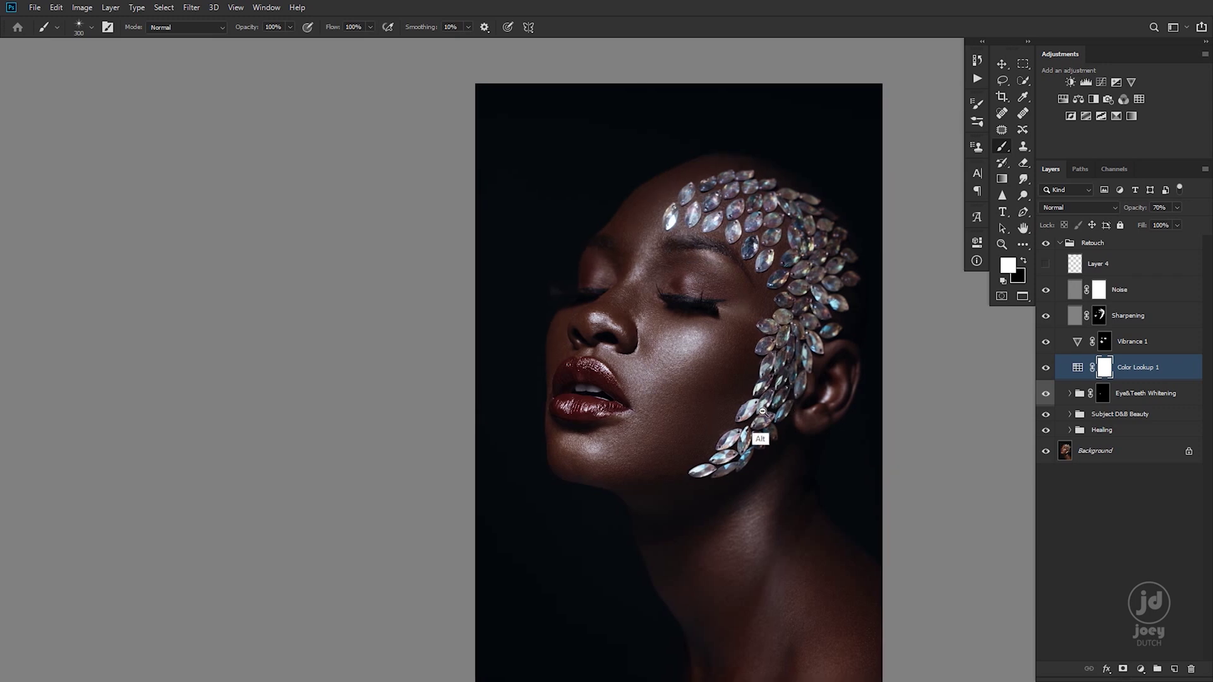
{"action": "scroll", "coordinate": [777, 408], "scroll_direction": "up", "scroll_amount": 1}
{"action": "left_click", "coordinate": [1045, 264]}
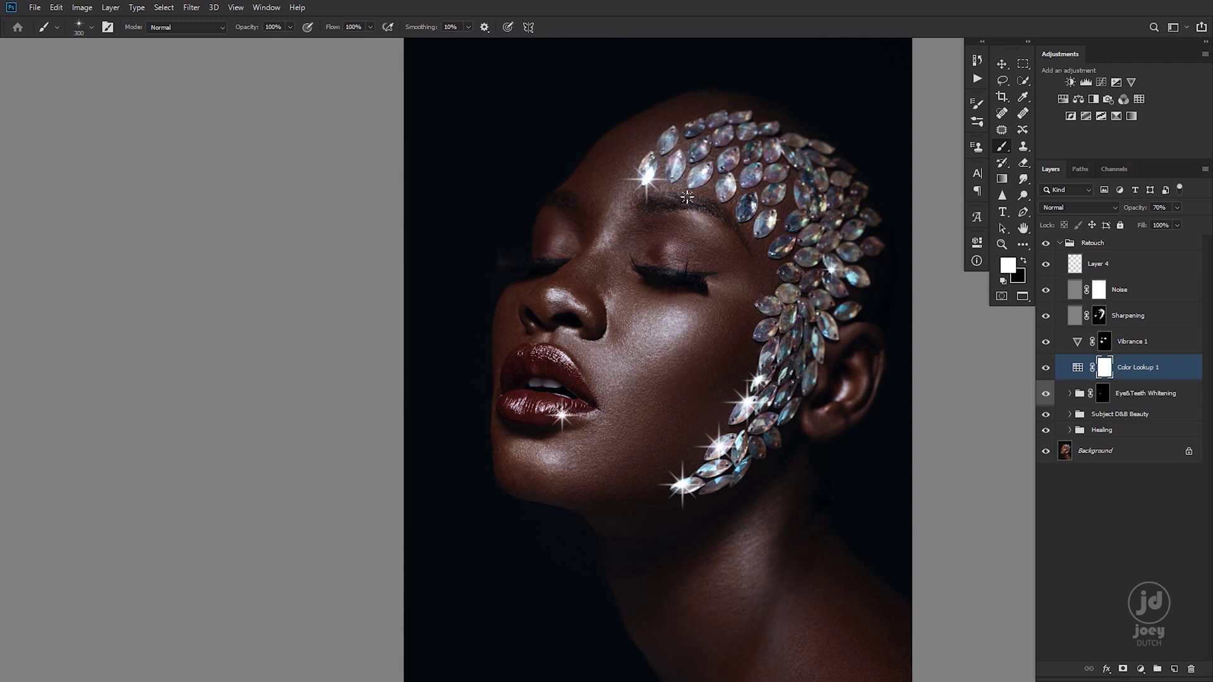
{"action": "key", "text": "alt"}
{"action": "scroll", "coordinate": [725, 448], "scroll_direction": "down", "scroll_amount": 3}
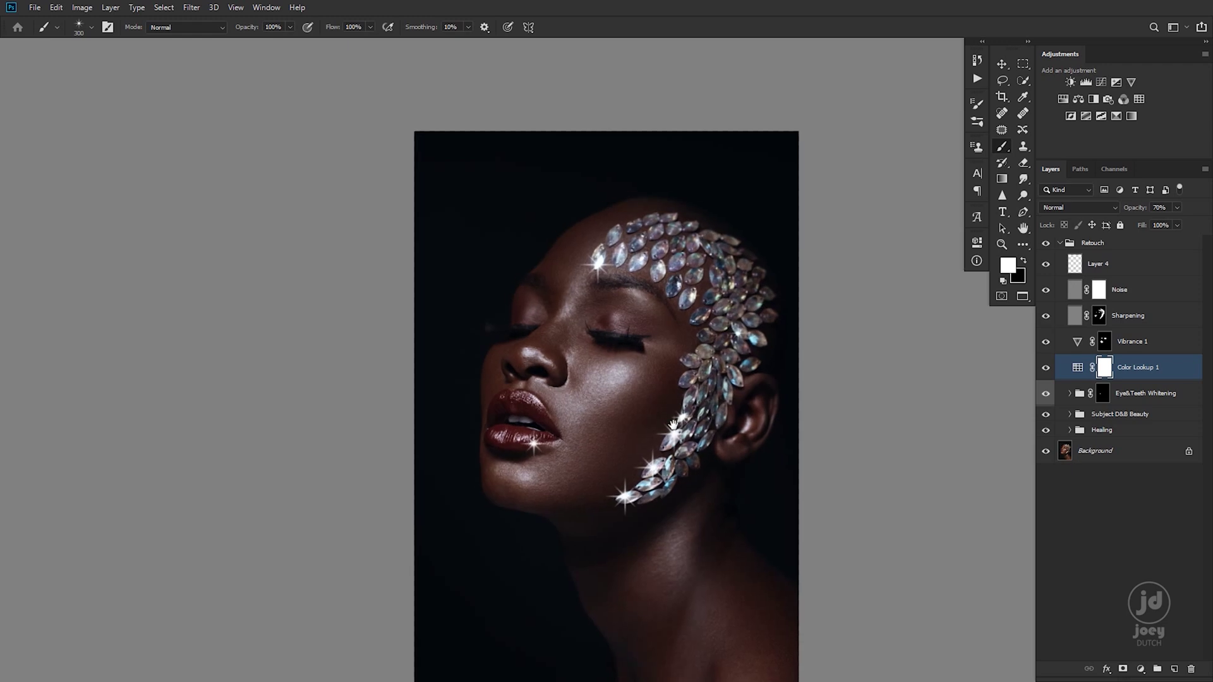
{"action": "scroll", "coordinate": [676, 407], "scroll_direction": "down", "scroll_amount": 3}
{"action": "scroll", "coordinate": [685, 414], "scroll_direction": "down", "scroll_amount": 1}
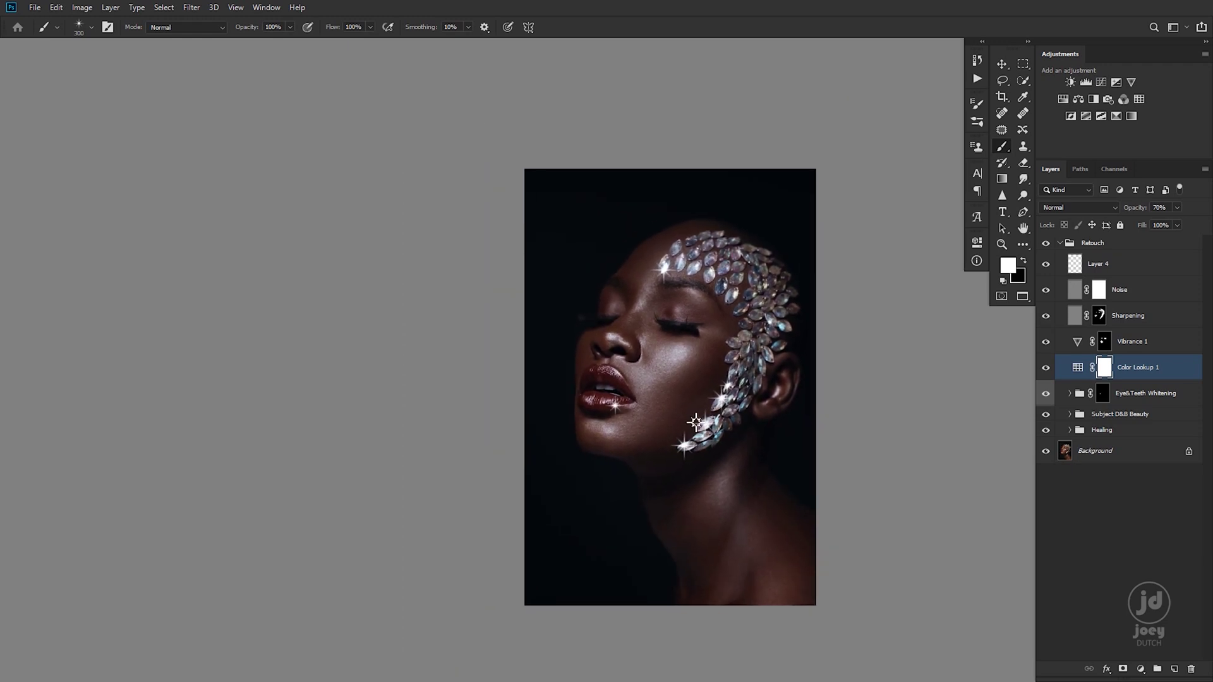